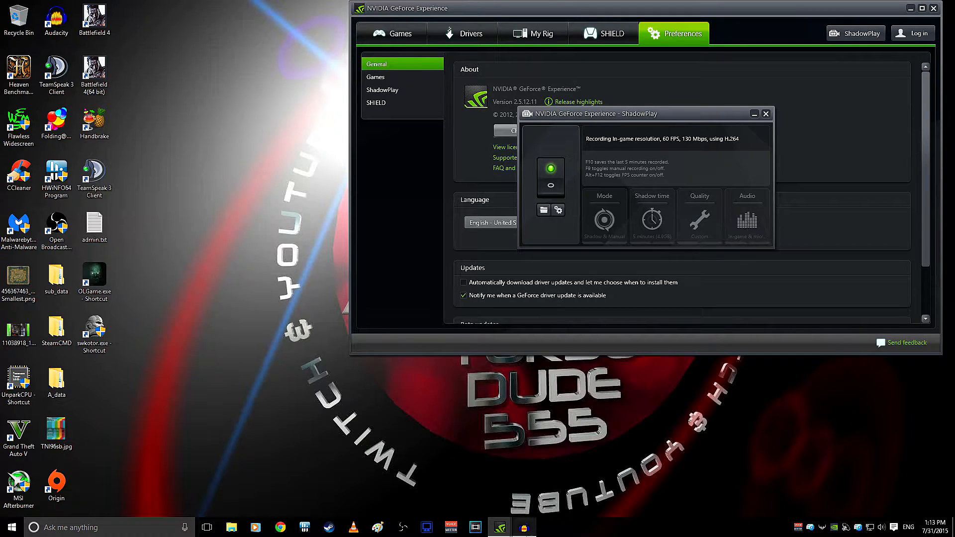
{"action": "left_click", "coordinate": [524, 530]}
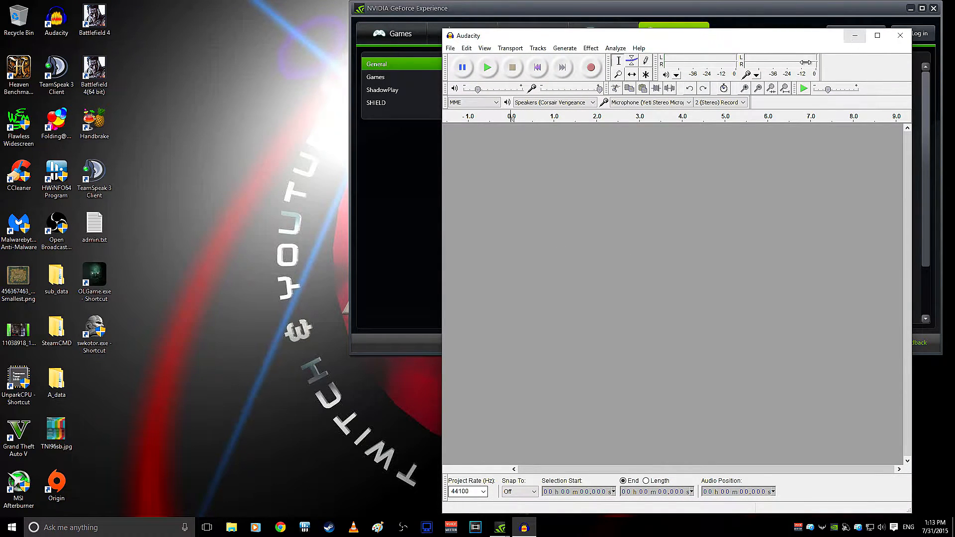
{"action": "left_click", "coordinate": [854, 36]}
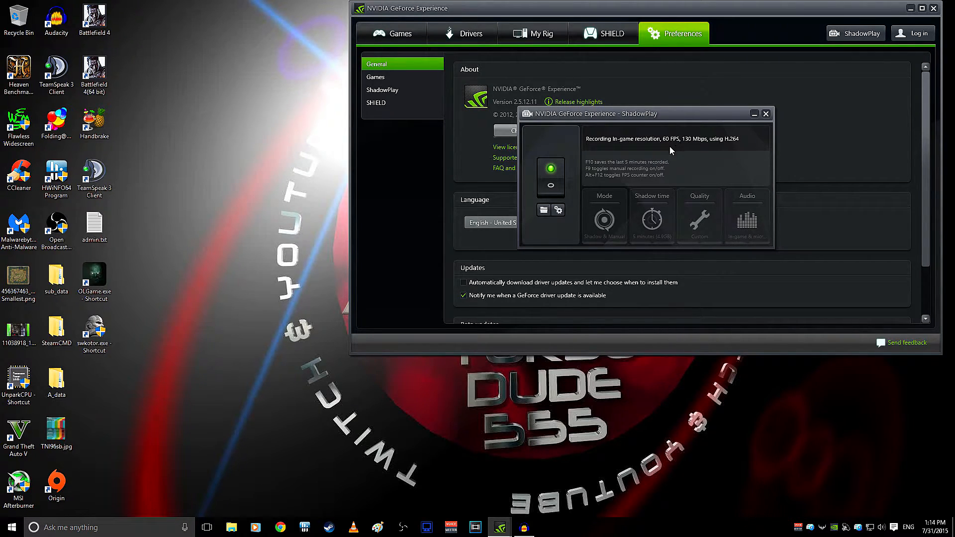
- Review the ShadowPlay overlay, microphone, shortcut and recording location preferences, plus the installed GeForce driver details
{"action": "left_click", "coordinate": [559, 211]}
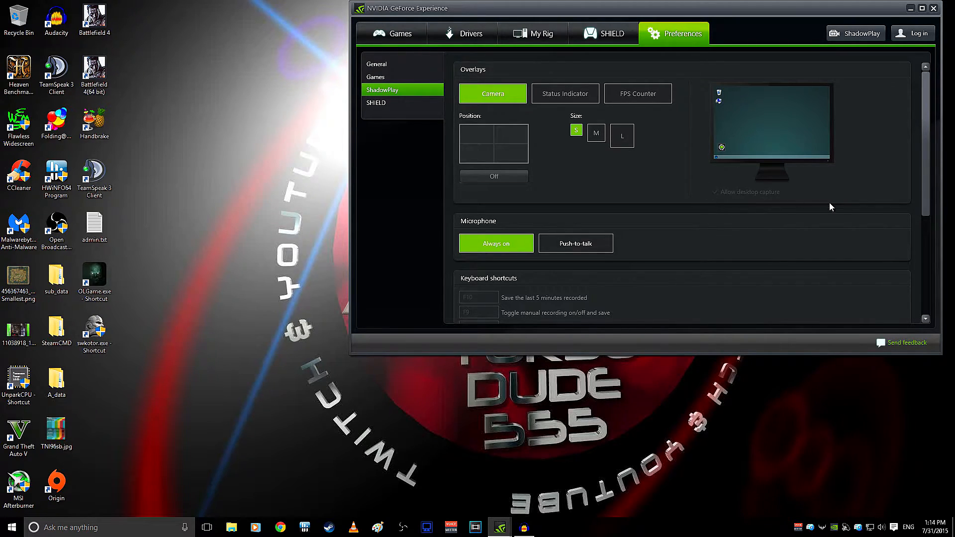
{"action": "left_click_drag", "start_coordinate": [927, 124], "coordinate": [931, 229]}
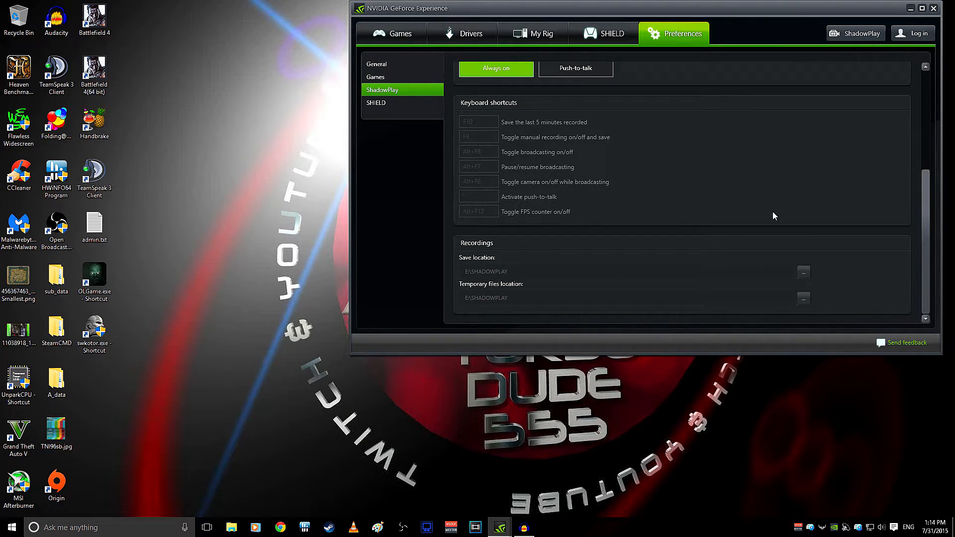
{"action": "scroll", "coordinate": [772, 211], "scroll_direction": "up", "scroll_amount": 4}
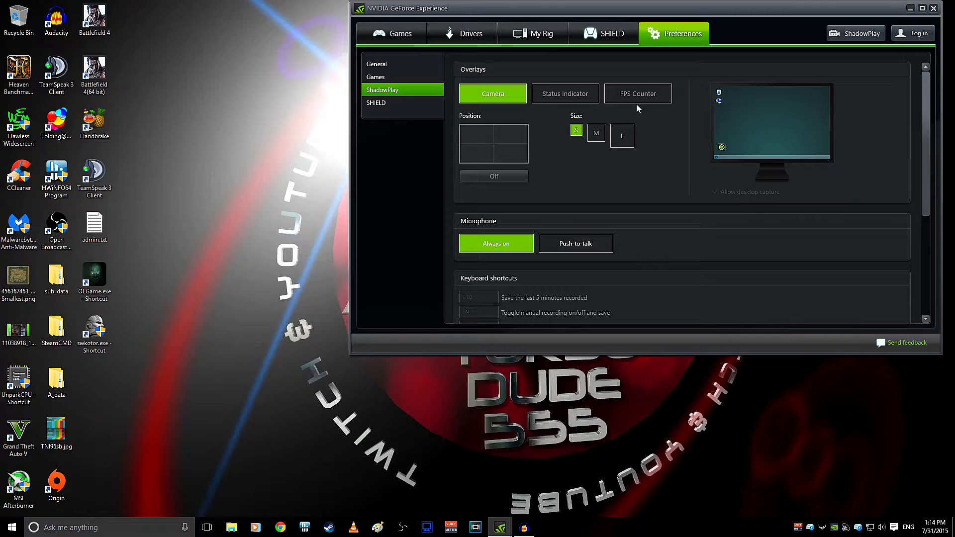
{"action": "left_click", "coordinate": [461, 35]}
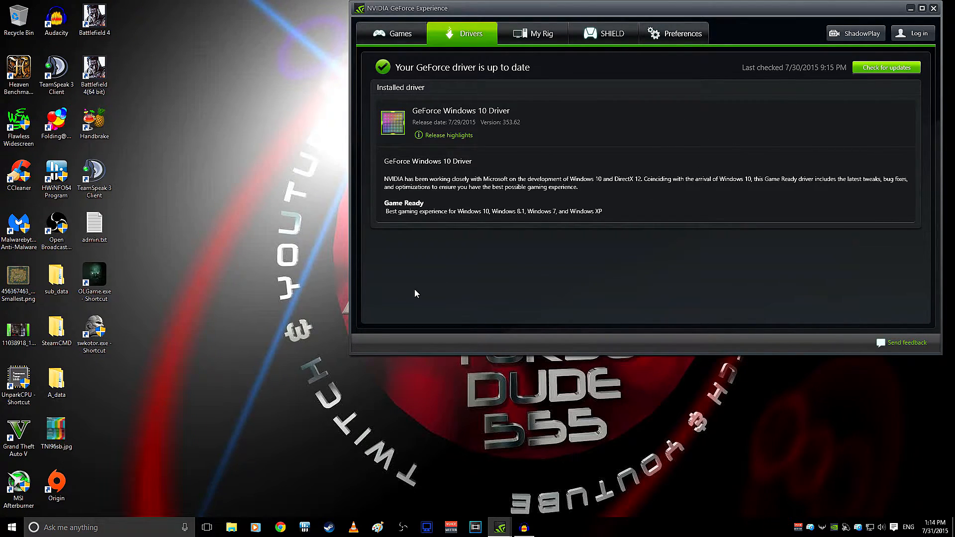
- Switch to Dxtory and inspect the encoder settings of the Matrox MPEG-2 I-frame HD video codec
{"action": "left_click", "coordinate": [426, 529]}
{"action": "left_click", "coordinate": [562, 281]}
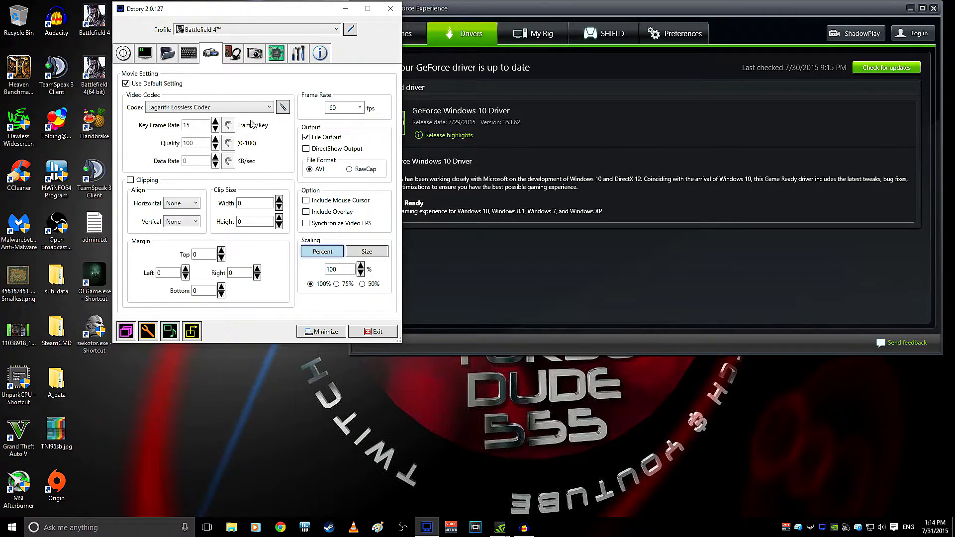
{"action": "left_click", "coordinate": [273, 108]}
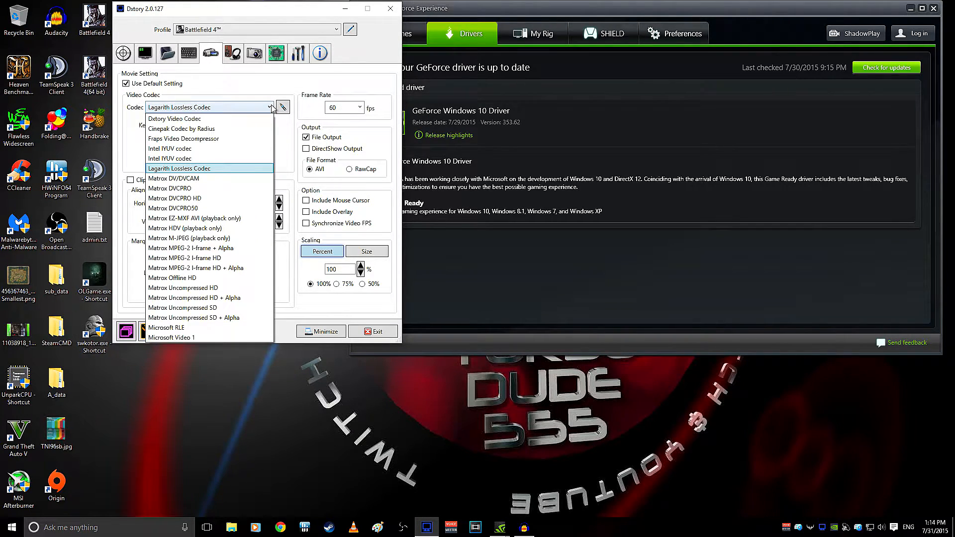
{"action": "left_click", "coordinate": [230, 259]}
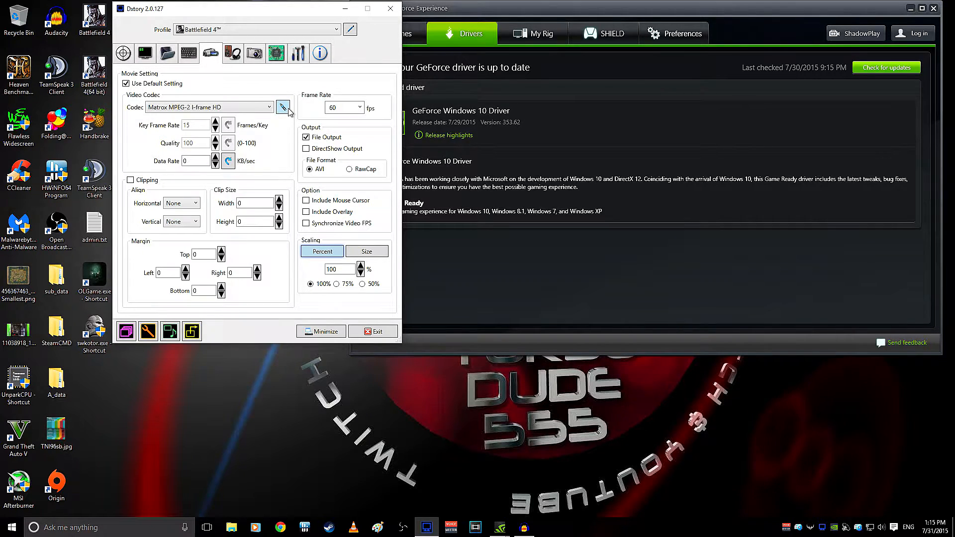
{"action": "left_click", "coordinate": [283, 108]}
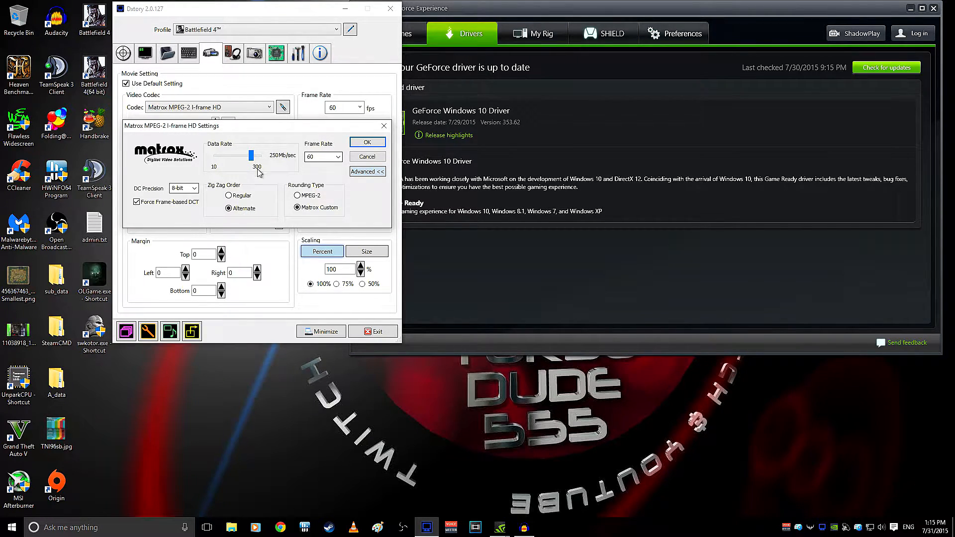
{"action": "left_click", "coordinate": [383, 126]}
- Set the video codec to Lagarith Lossless Codec in YV12 mode and base the scaling on Size at 1920 x 1080
{"action": "left_click", "coordinate": [270, 107]}
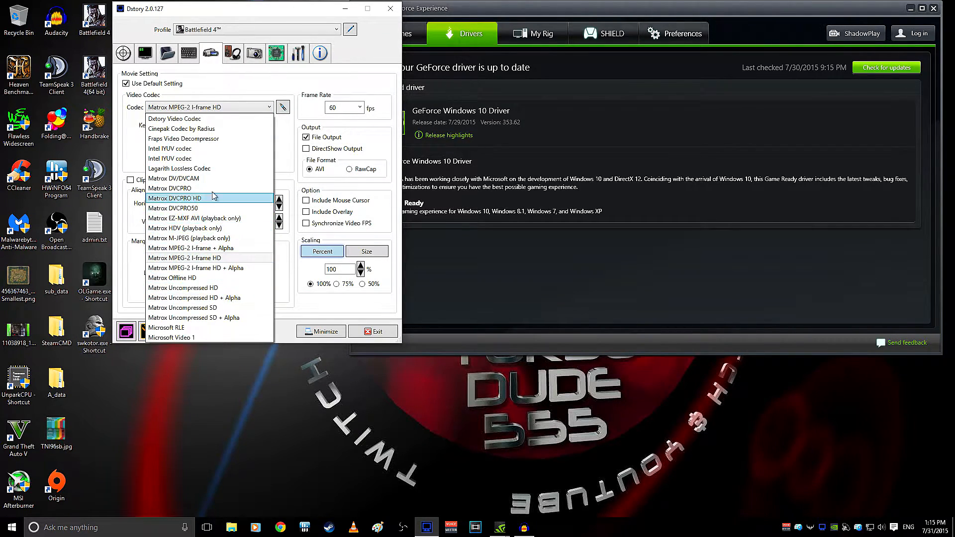
{"action": "left_click", "coordinate": [211, 169]}
{"action": "left_click", "coordinate": [283, 108]}
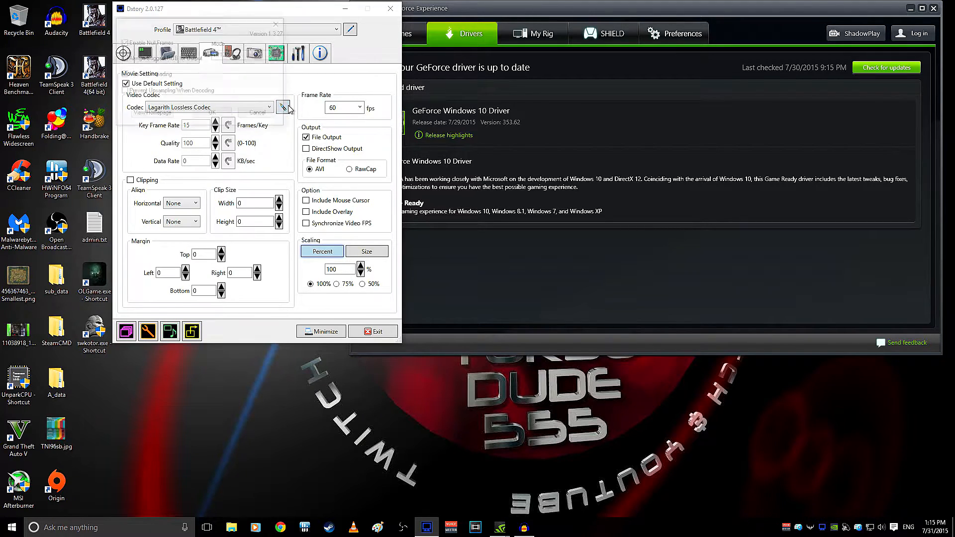
{"action": "left_click", "coordinate": [244, 56]}
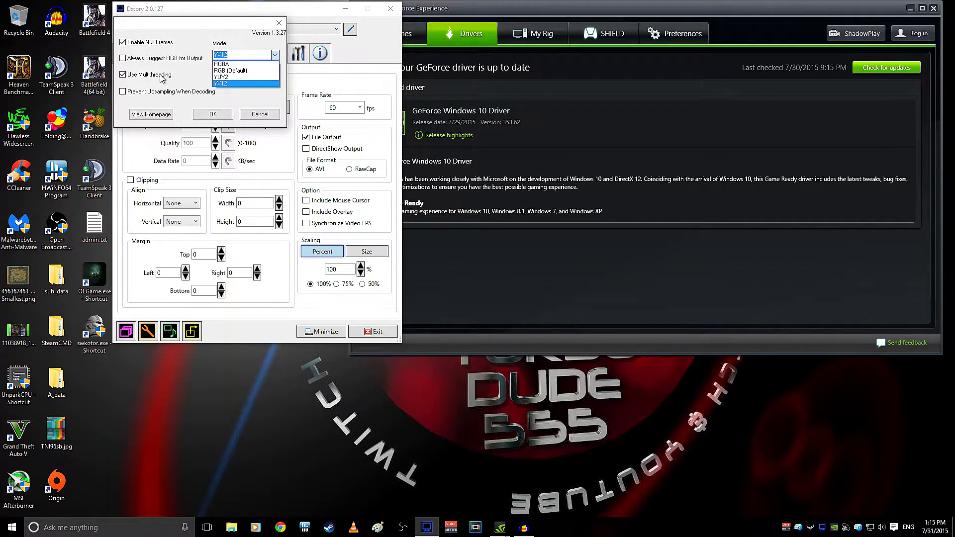
{"action": "left_click", "coordinate": [223, 115]}
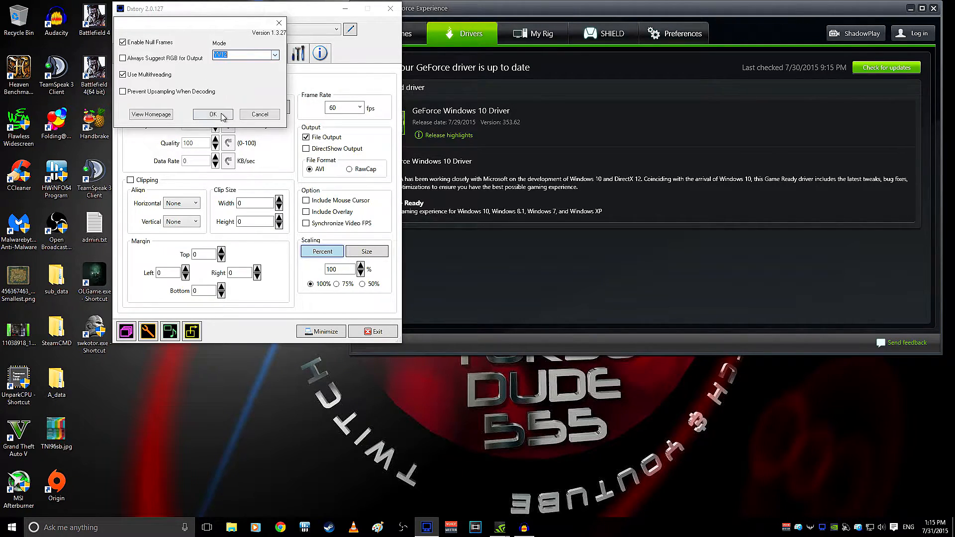
{"action": "left_click", "coordinate": [224, 114]}
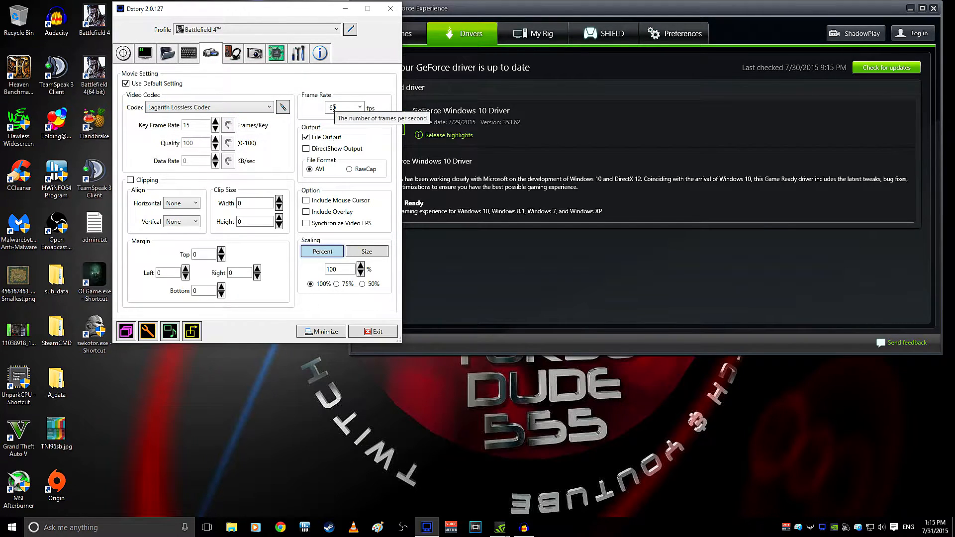
{"action": "left_click", "coordinate": [374, 253]}
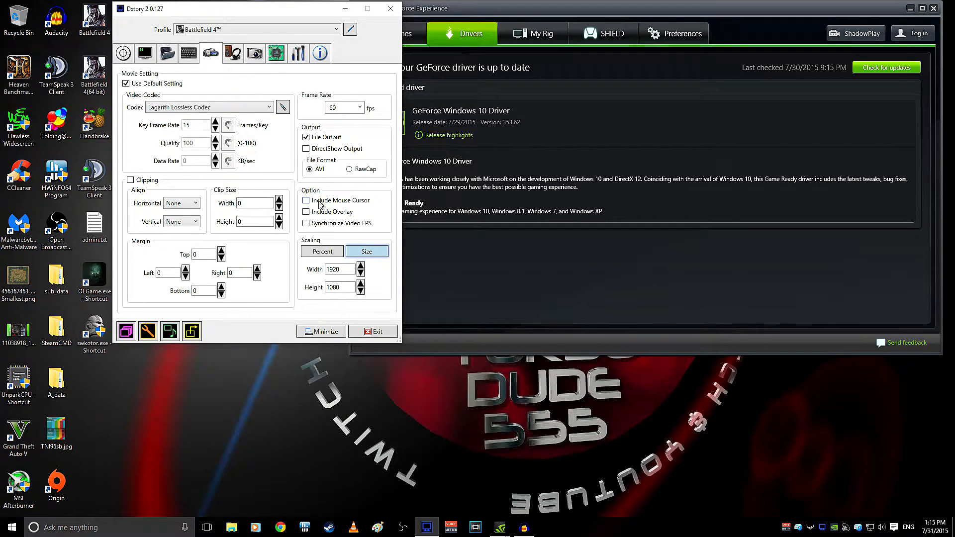
- Examine the audio settings of recording streams 1 and 2, including their devices and PCM formats
{"action": "left_click", "coordinate": [233, 52]}
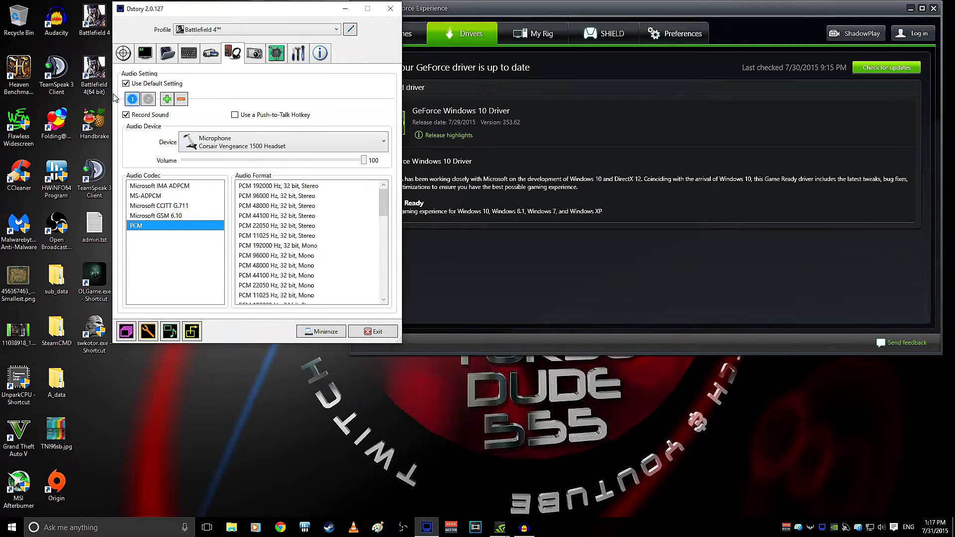
{"action": "left_click", "coordinate": [148, 99]}
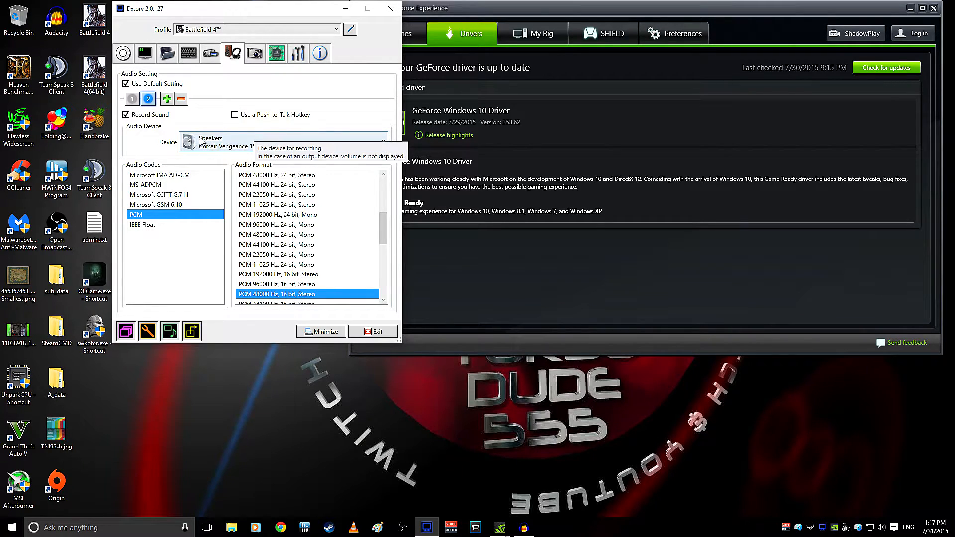
- Add a third audio stream, browse its available recording devices and remove the stream again
{"action": "left_click", "coordinate": [167, 99]}
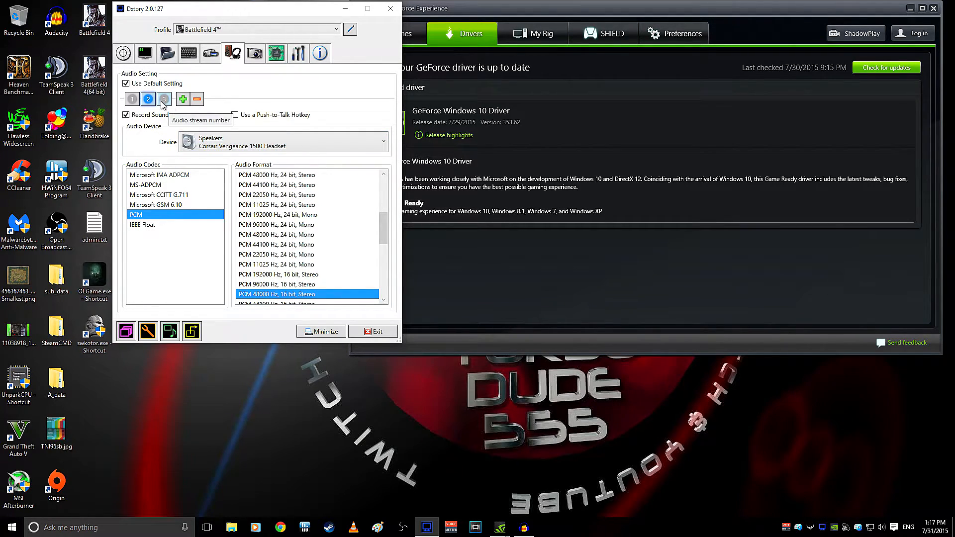
{"action": "left_click", "coordinate": [162, 100]}
{"action": "left_click", "coordinate": [371, 145]}
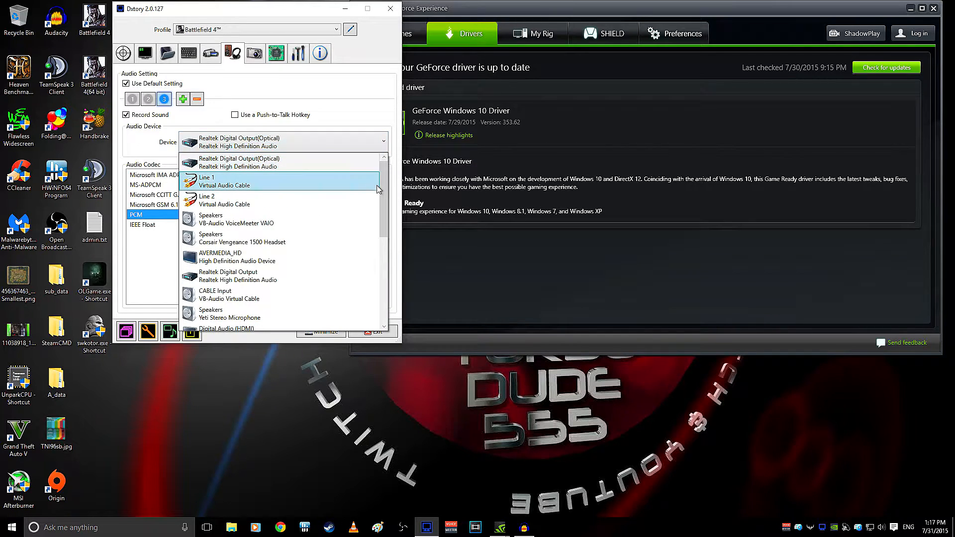
{"action": "left_click_drag", "start_coordinate": [384, 192], "coordinate": [384, 227]}
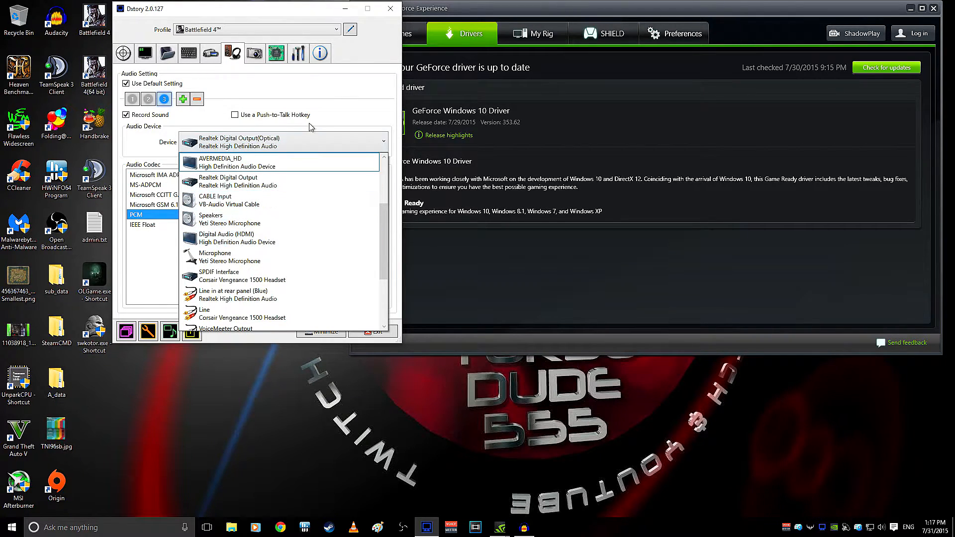
{"action": "left_click", "coordinate": [197, 99]}
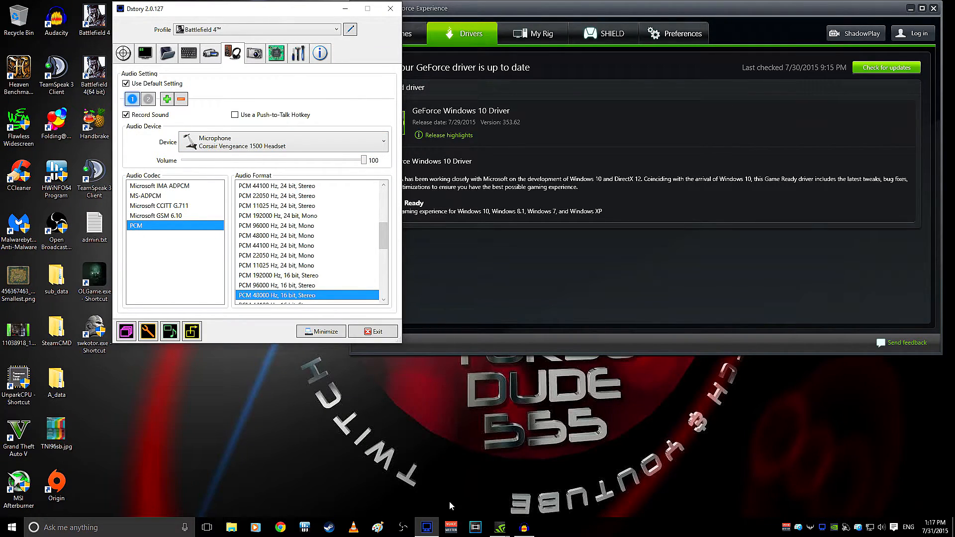
- Switch to VoiceMeeter and choose MME: Speakers (Corsair Vengeance 150 as the A1 hardware output
{"action": "left_click", "coordinate": [451, 528]}
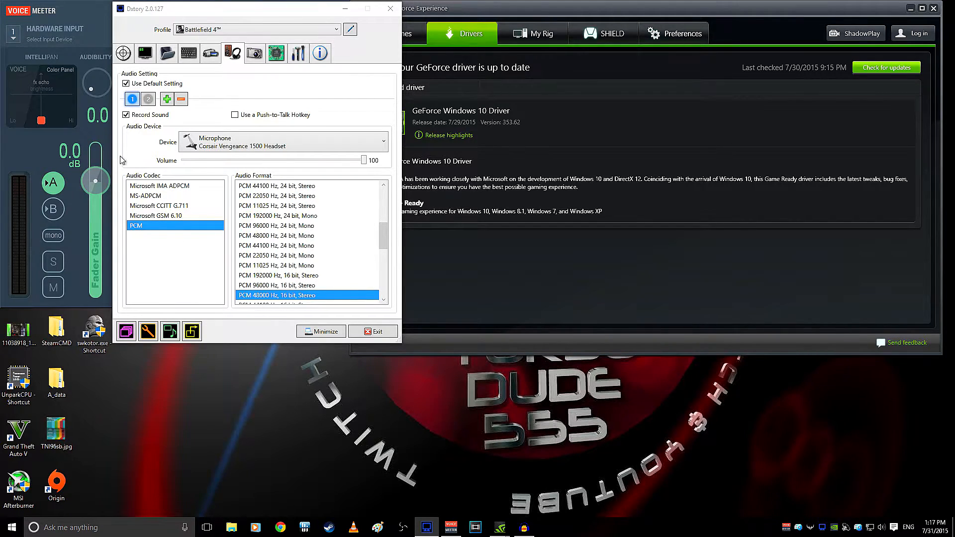
{"action": "left_click", "coordinate": [352, 9]}
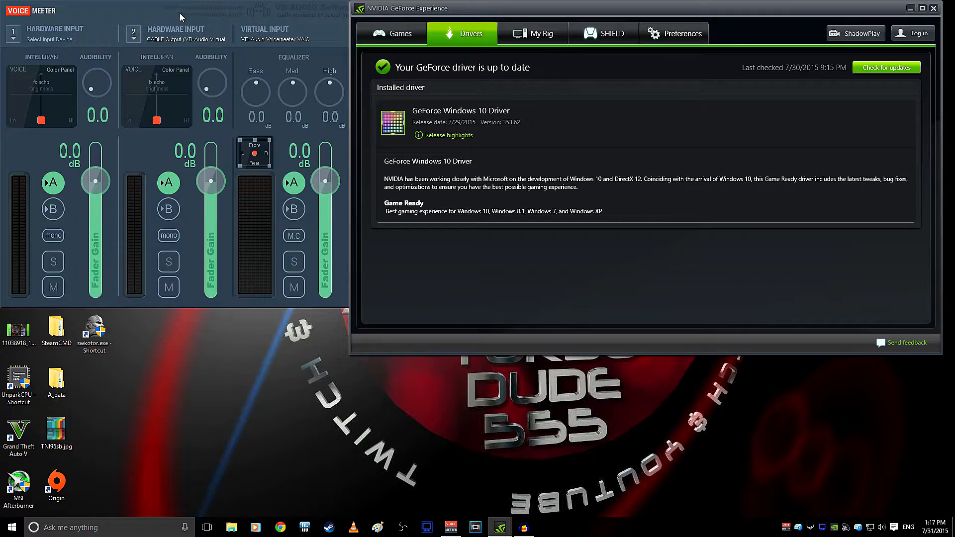
{"action": "left_click_drag", "start_coordinate": [134, 8], "coordinate": [339, 44]}
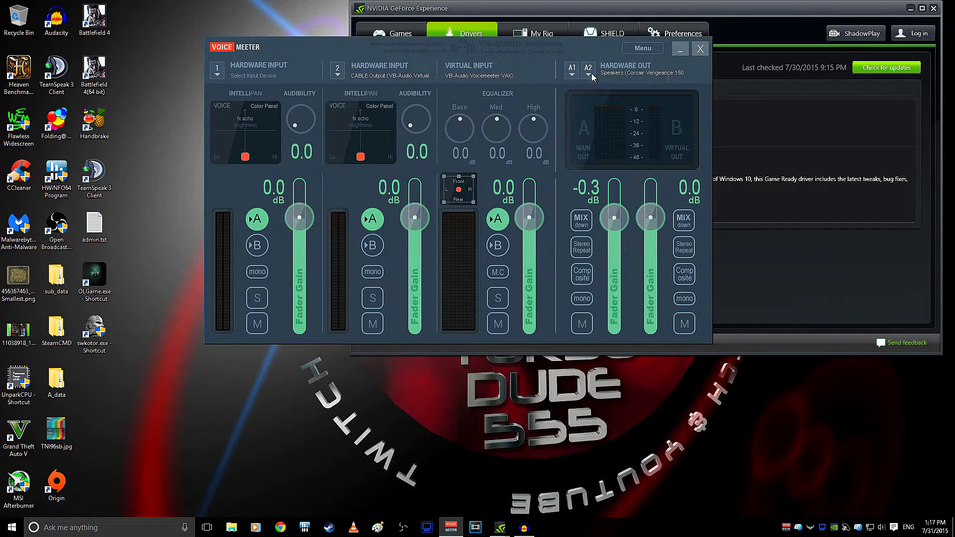
{"action": "left_click", "coordinate": [572, 69]}
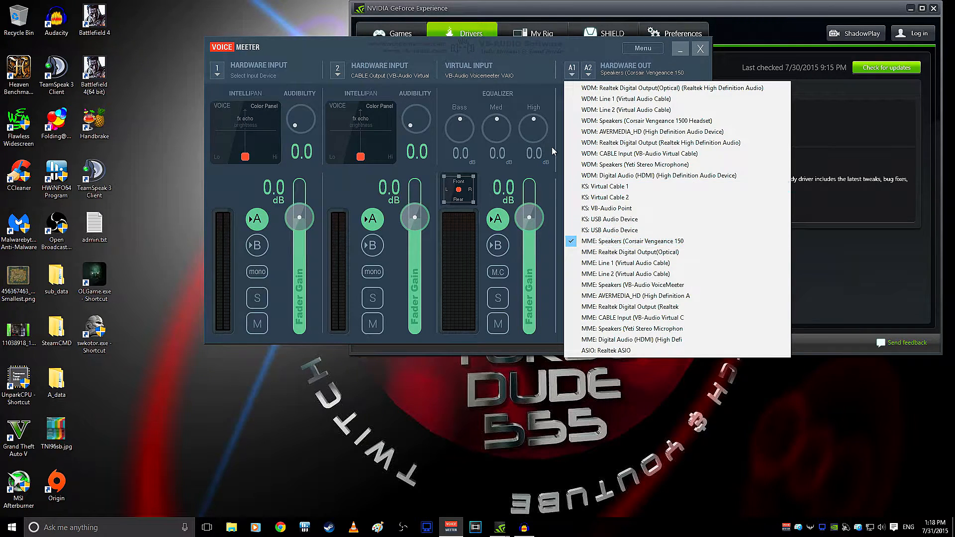
{"action": "left_click", "coordinate": [609, 243]}
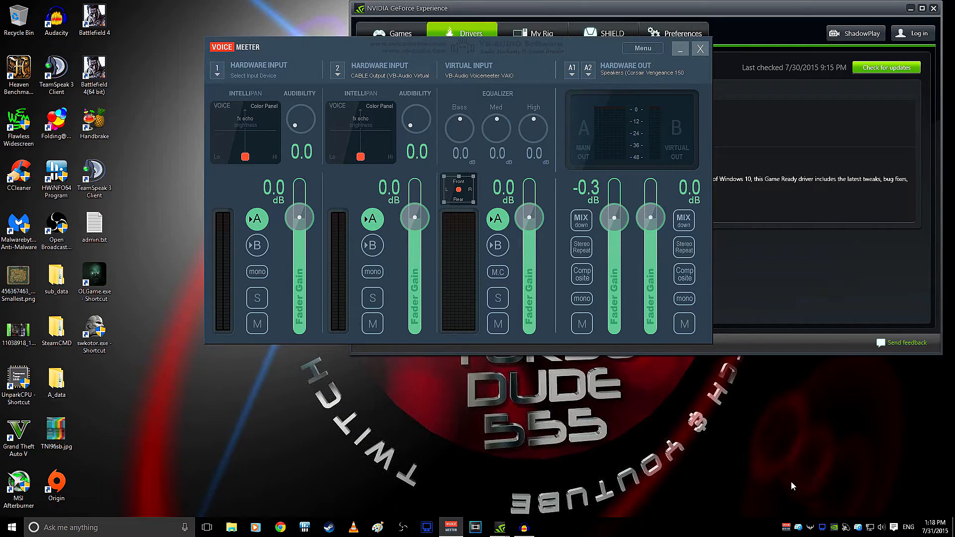
- Make CABLE Input (VB-Audio Virtual Cable) the default device among the Windows playback devices
{"action": "right_click", "coordinate": [881, 528]}
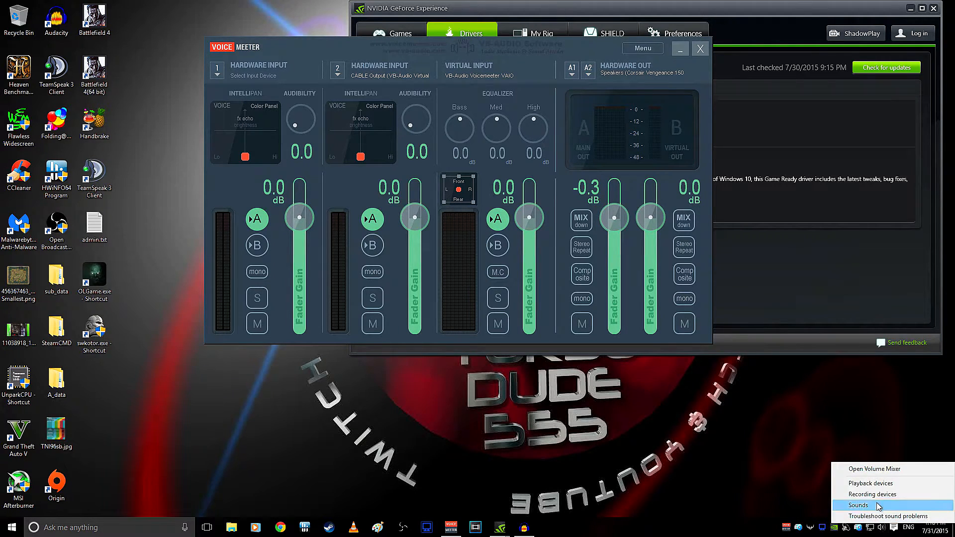
{"action": "left_click", "coordinate": [877, 484]}
{"action": "left_click_drag", "start_coordinate": [199, 80], "coordinate": [202, 156]}
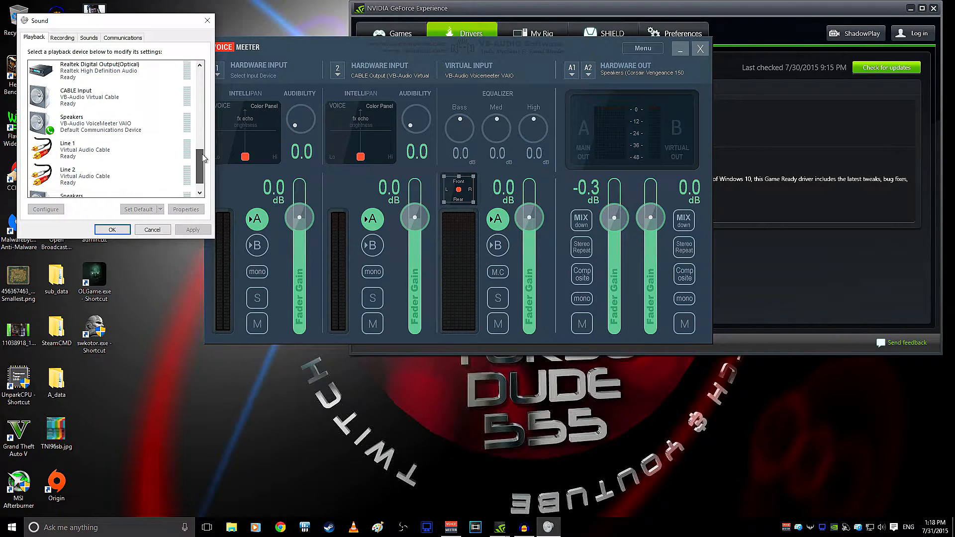
{"action": "right_click", "coordinate": [92, 104]}
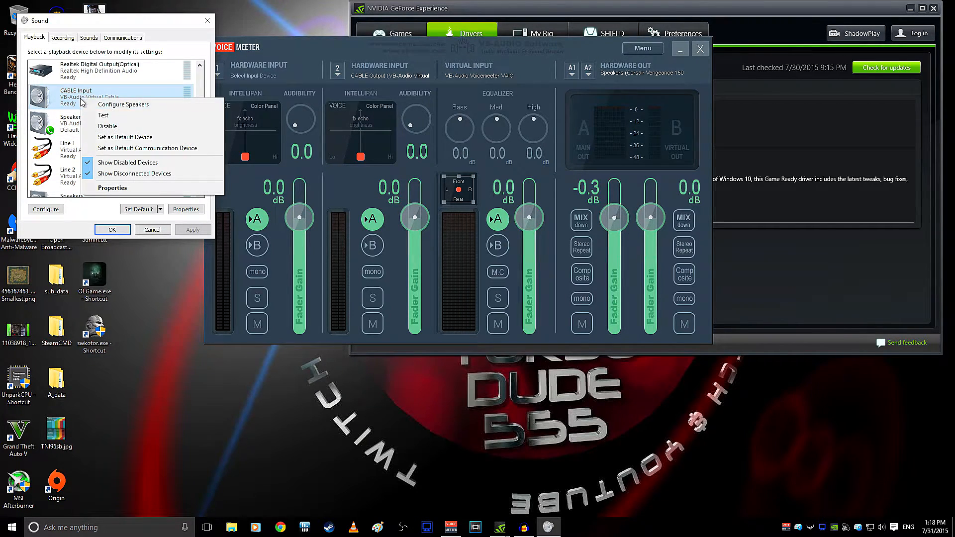
{"action": "left_click", "coordinate": [123, 137]}
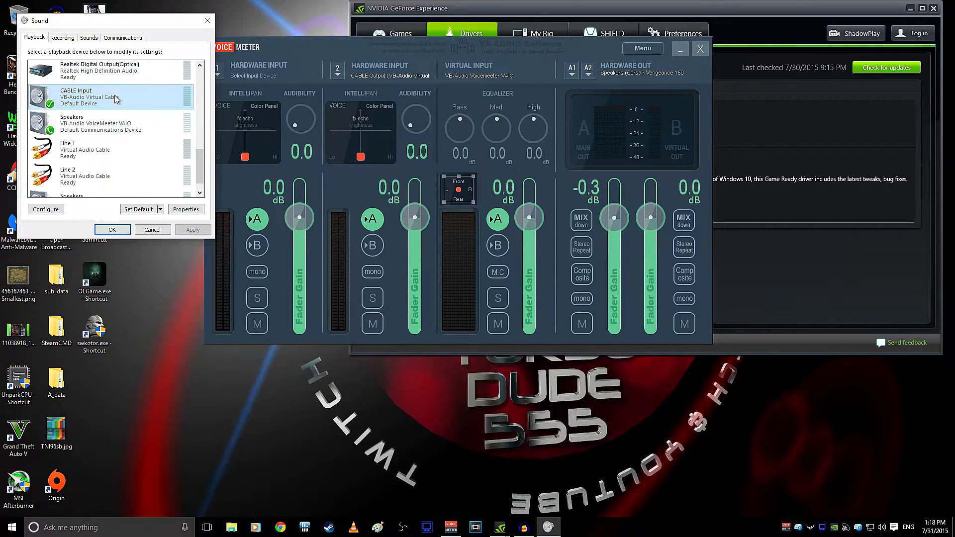
- Play the test sound on the VB-Audio VoiceMeeter VAIO speakers and on CABLE Input
{"action": "right_click", "coordinate": [122, 122]}
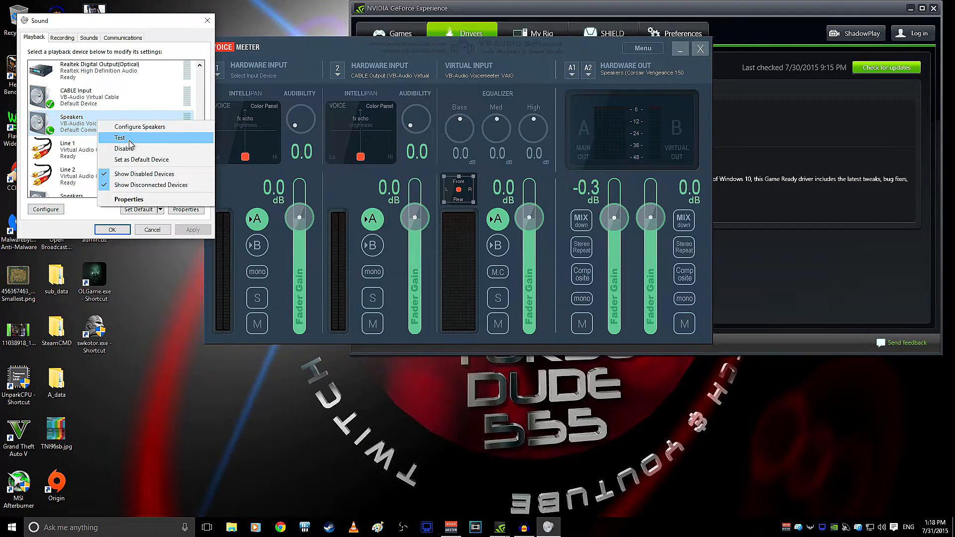
{"action": "left_click", "coordinate": [131, 143]}
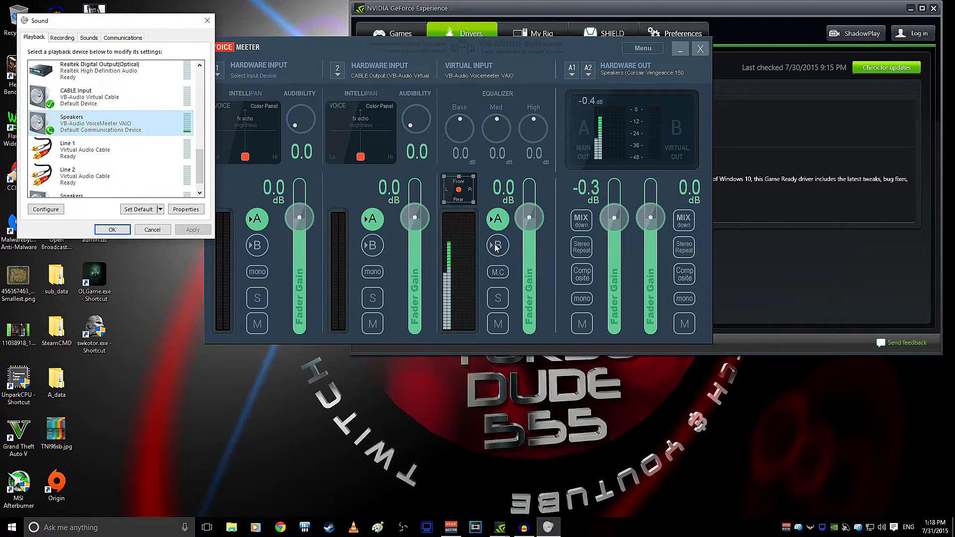
{"action": "right_click", "coordinate": [86, 101]}
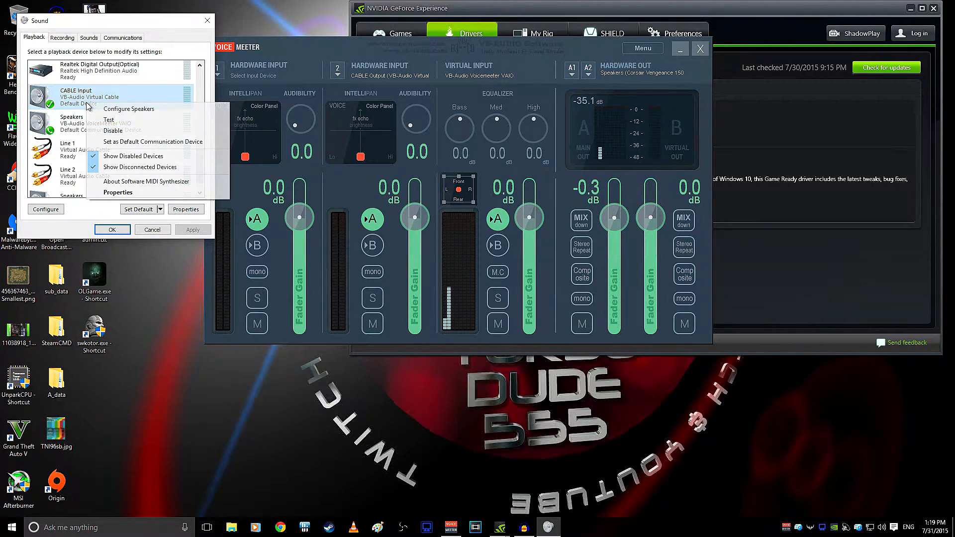
{"action": "left_click", "coordinate": [114, 121]}
- Make Speakers (VB-Audio VoiceMeeter VAIO) the default playback device and close the sound settings
{"action": "right_click", "coordinate": [107, 124]}
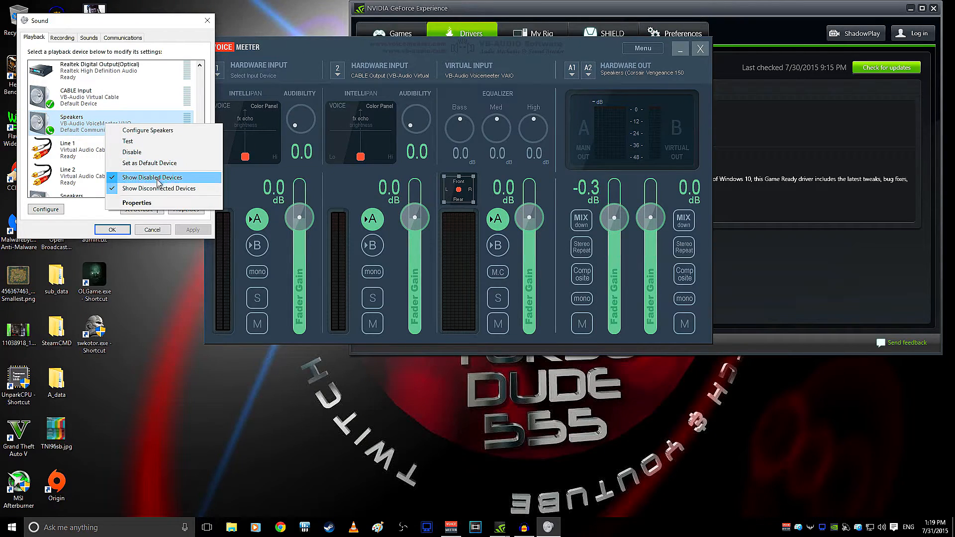
{"action": "left_click", "coordinate": [149, 163]}
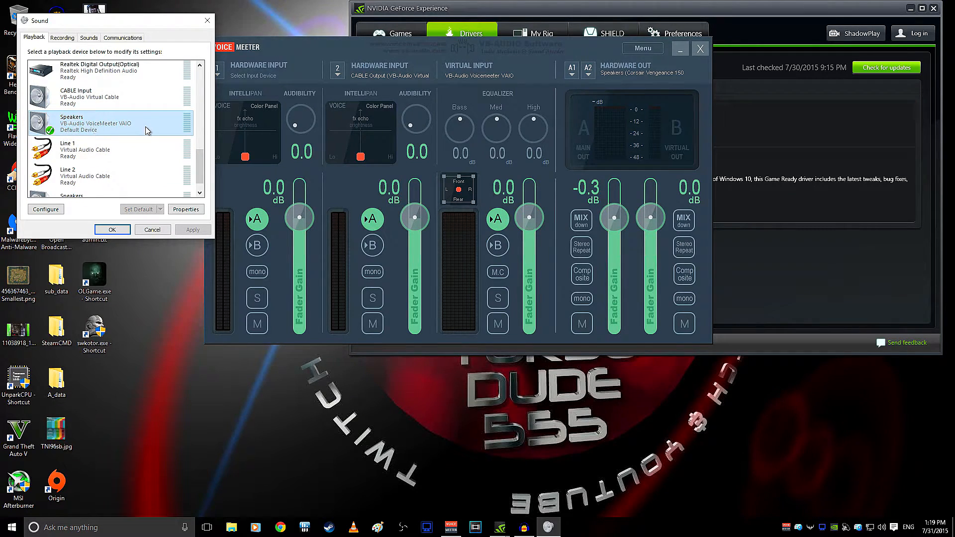
{"action": "left_click_drag", "start_coordinate": [199, 168], "coordinate": [198, 88]}
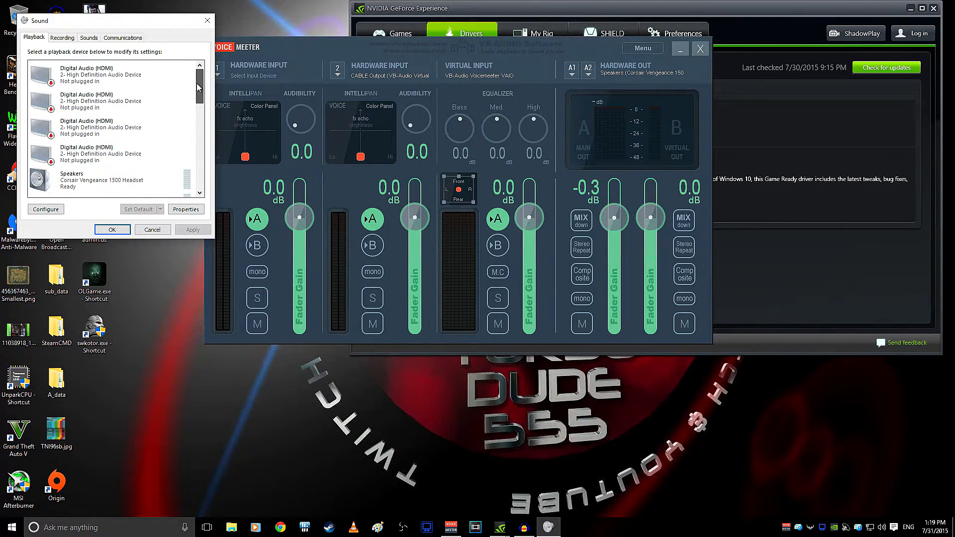
{"action": "left_click", "coordinate": [113, 230]}
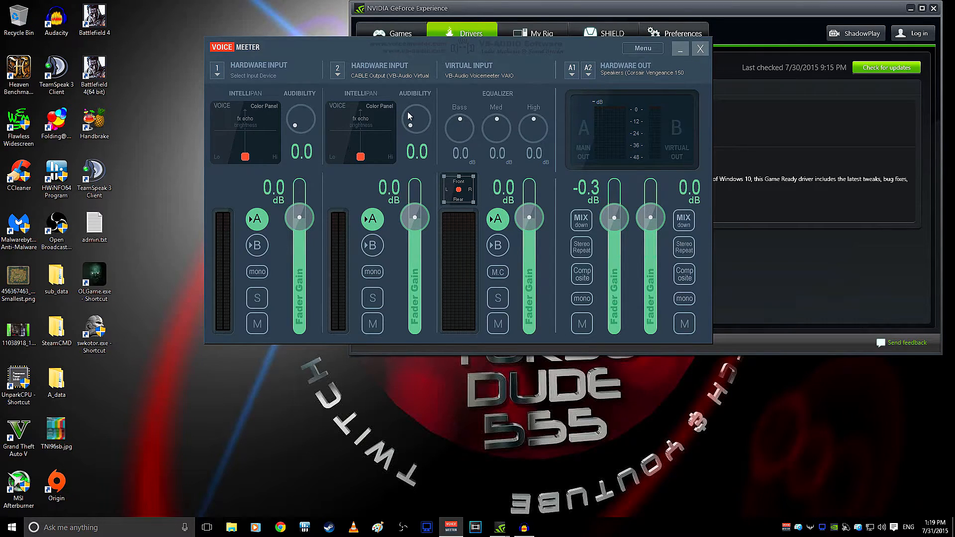
- Minimize VoiceMeeter and GeForce Experience and launch Open Broadcaster Software from the desktop
{"action": "left_click", "coordinate": [686, 50]}
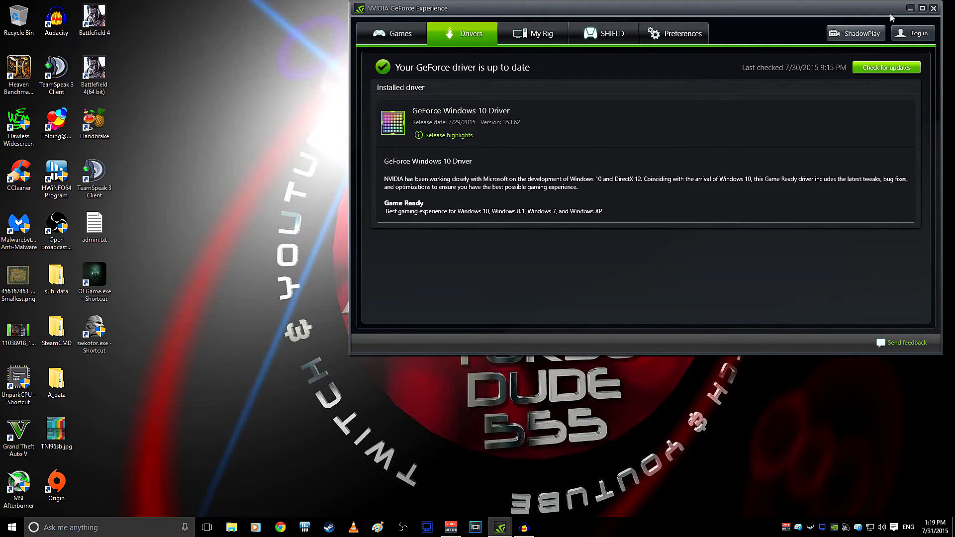
{"action": "left_click", "coordinate": [911, 8]}
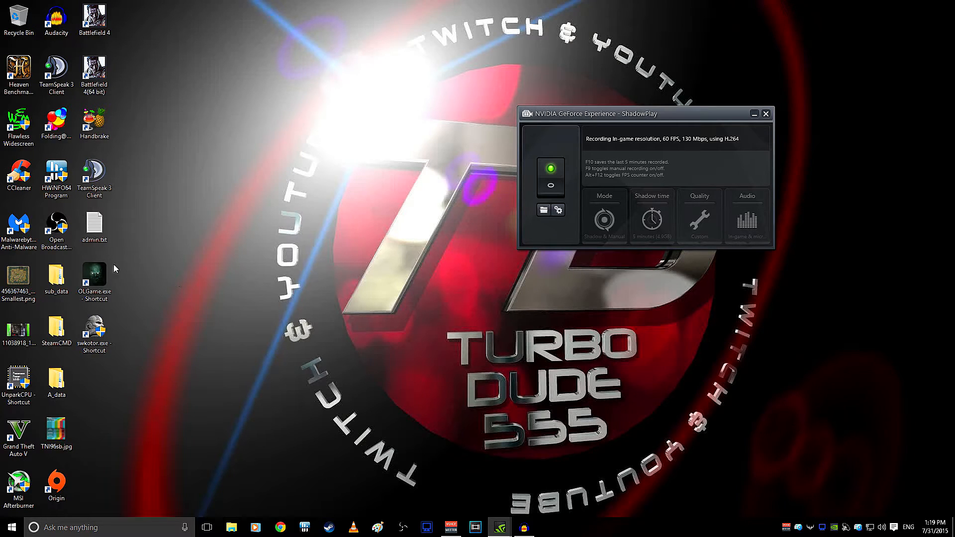
{"action": "double_click", "coordinate": [57, 229]}
{"action": "left_click", "coordinate": [517, 284]}
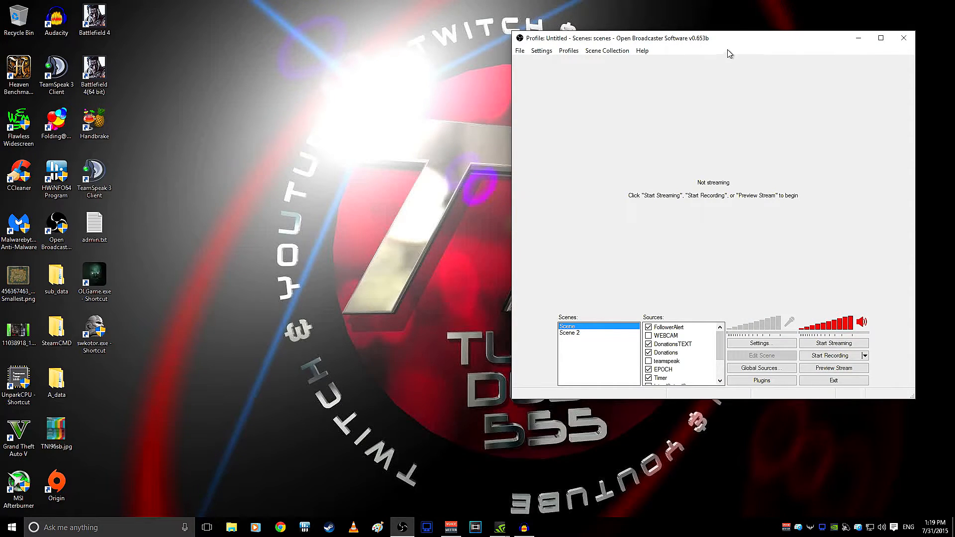
- Open the broadcaster's settings and examine the video resolution, downscale, FPS and audio device options
{"action": "left_click", "coordinate": [541, 51]}
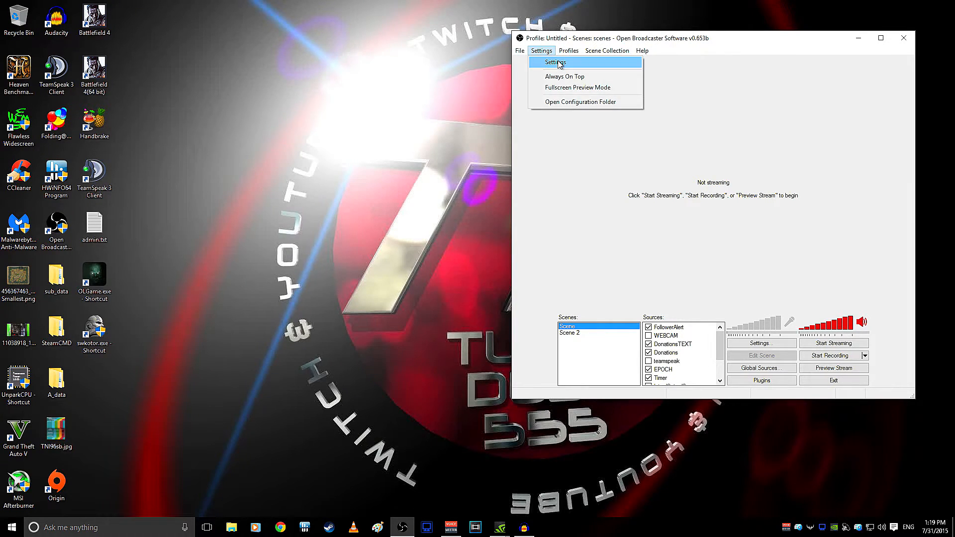
{"action": "left_click", "coordinate": [558, 61]}
{"action": "left_click", "coordinate": [282, 131]}
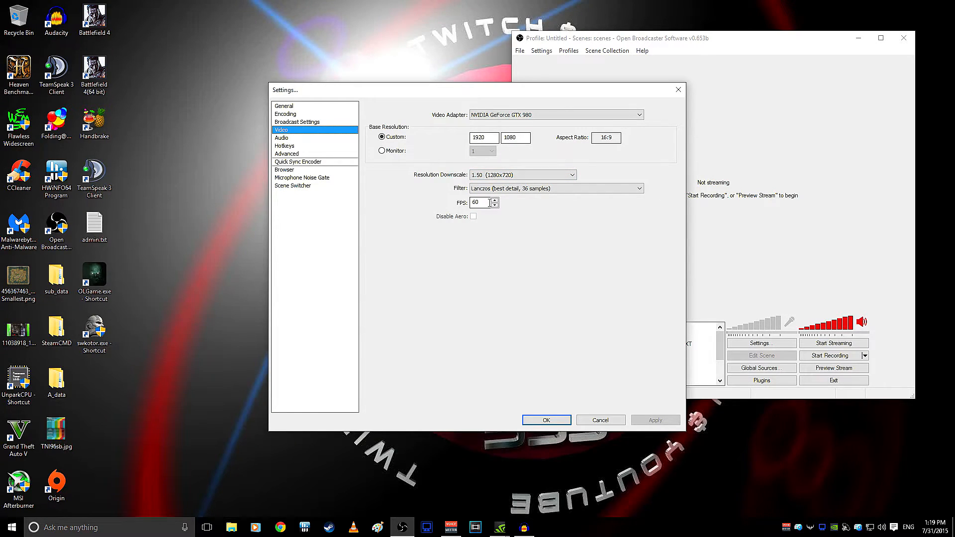
{"action": "left_click", "coordinate": [280, 138]}
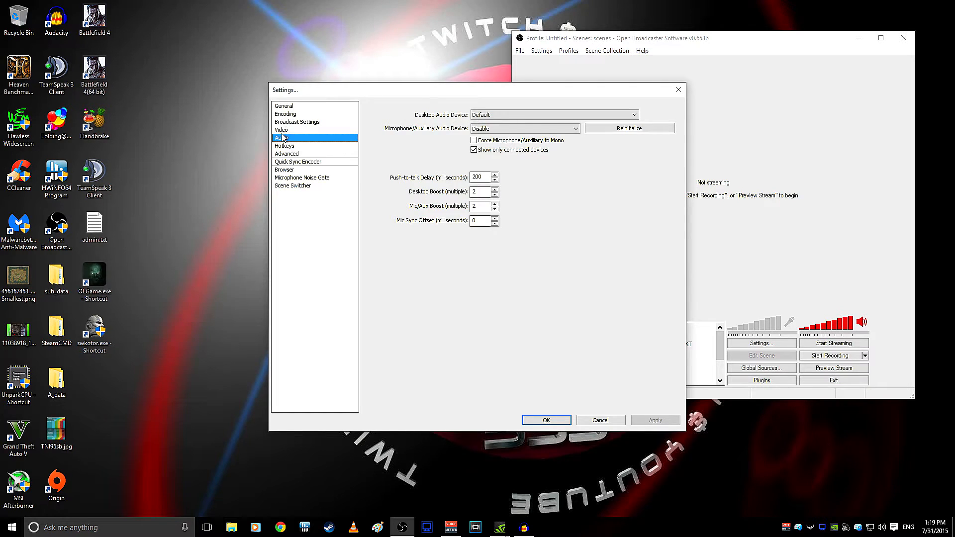
{"action": "key", "text": "Up"}
- Examine the encoding bitrate and buffer options and the advanced x264 options, and close the settings without saving
{"action": "left_click", "coordinate": [309, 123]}
{"action": "left_click", "coordinate": [300, 115]}
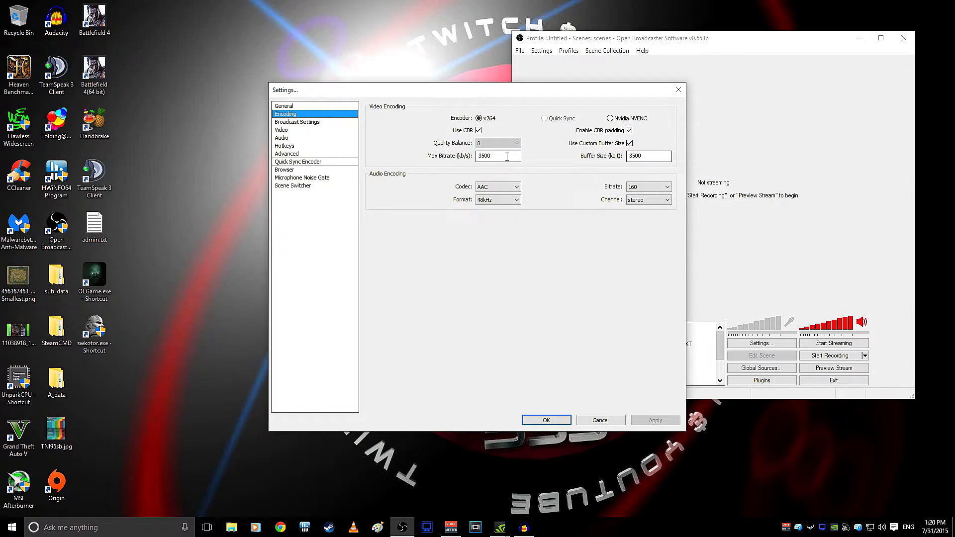
{"action": "mouse_move", "coordinate": [499, 158]}
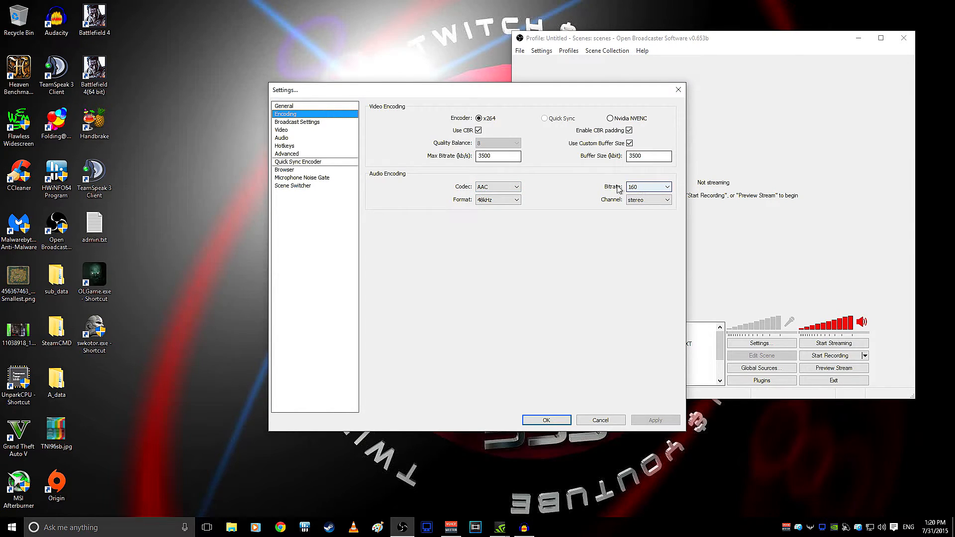
{"action": "left_click", "coordinate": [291, 154]}
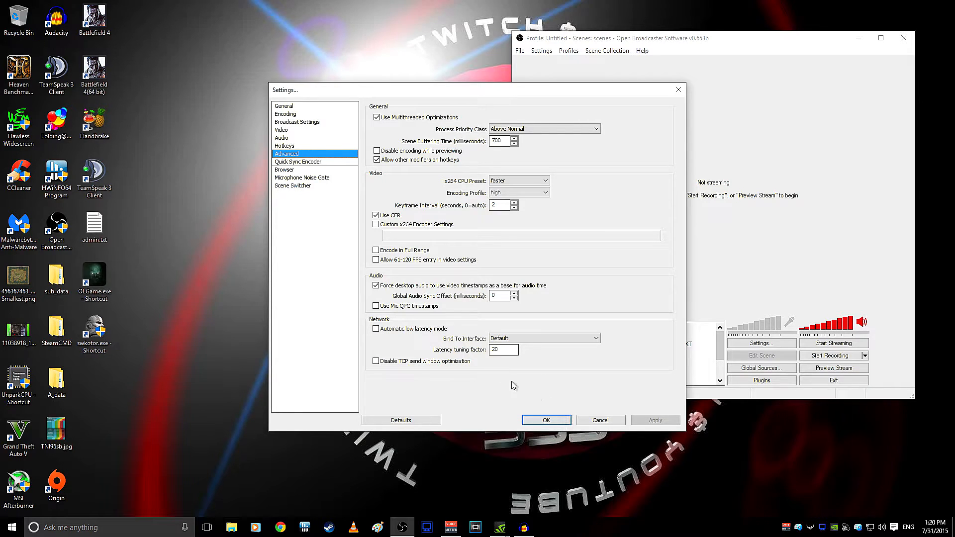
{"action": "left_click", "coordinate": [601, 421]}
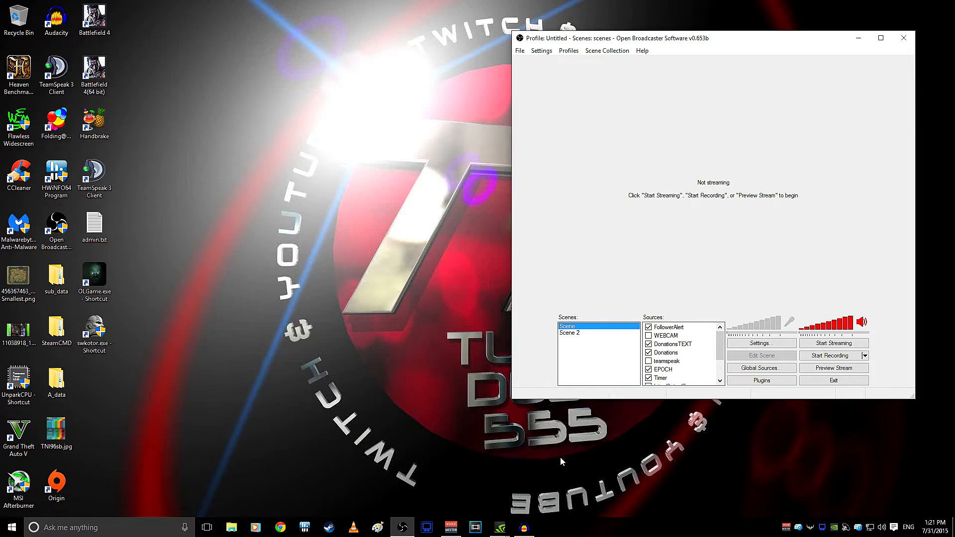
- Switch to Vegas Pro and import the clip Desktop 07.31.2015 - 06.56.47.23.mp4 from the ShadowPlay Desktop folder
{"action": "left_click", "coordinate": [477, 529]}
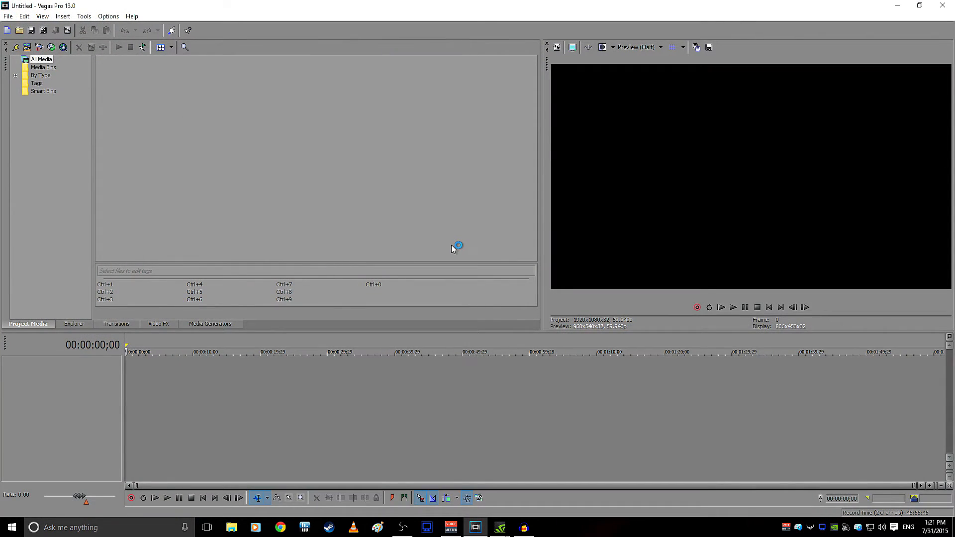
{"action": "left_click", "coordinate": [27, 47]}
{"action": "left_click_drag", "start_coordinate": [470, 116], "coordinate": [468, 179]}
{"action": "left_click", "coordinate": [276, 138]}
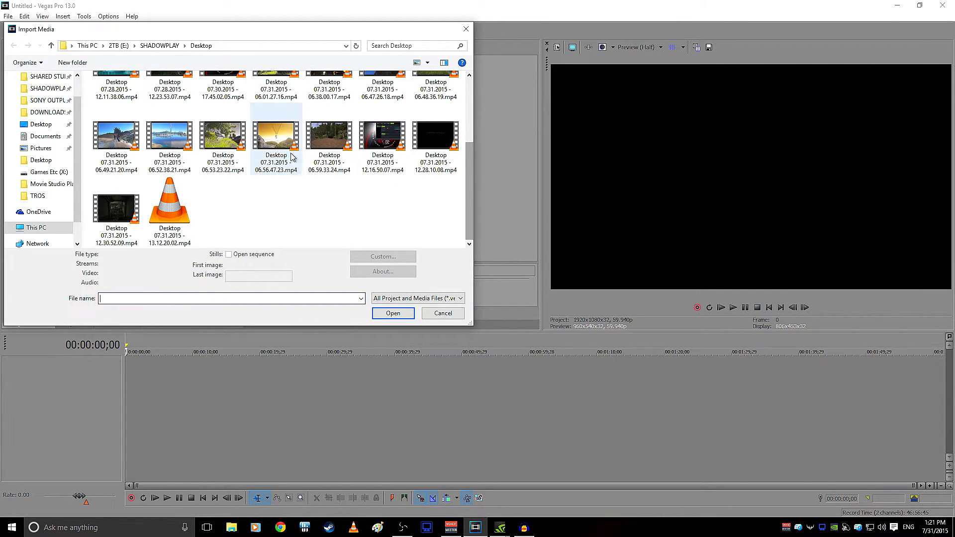
{"action": "left_click", "coordinate": [393, 319]}
- Place the imported clip at the start of the timeline without matching the project video settings to it
{"action": "left_click_drag", "start_coordinate": [127, 79], "coordinate": [87, 380]}
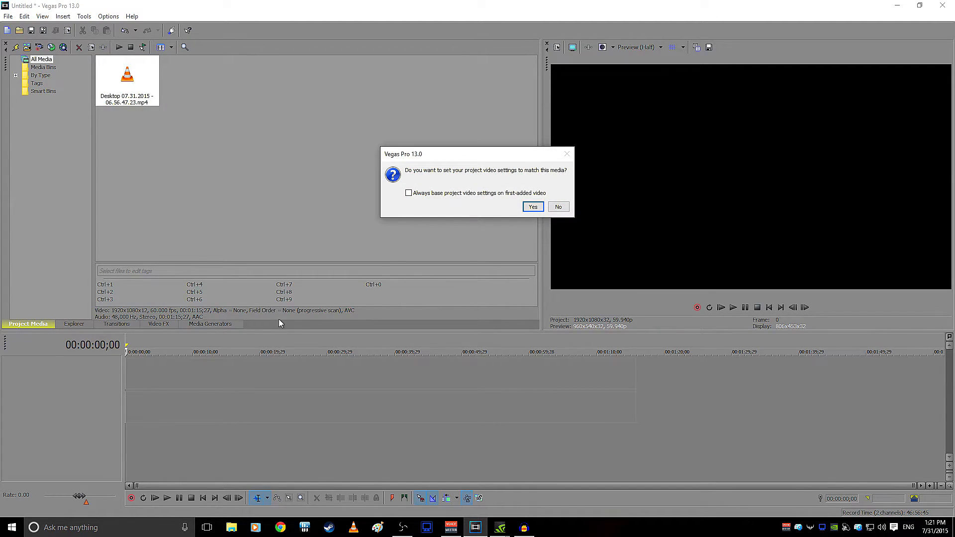
{"action": "left_click", "coordinate": [563, 207]}
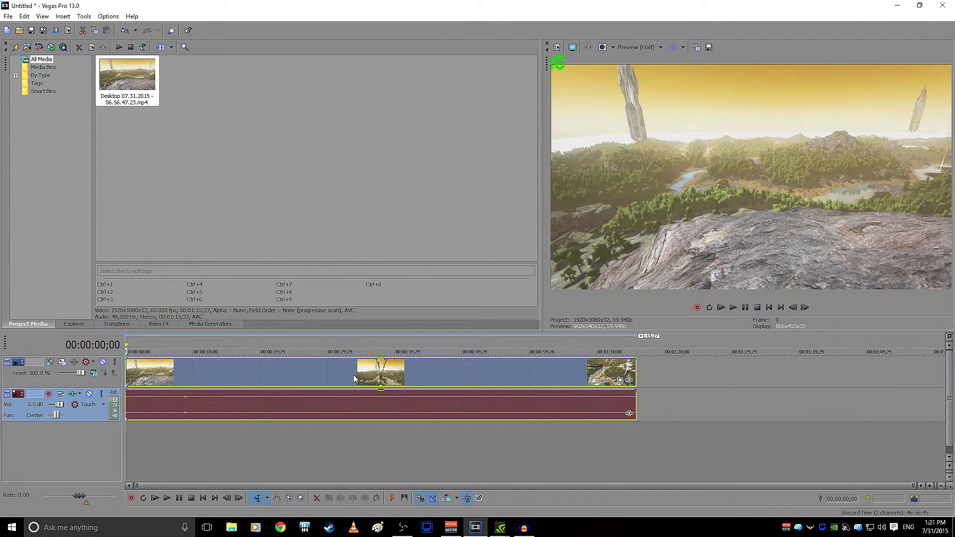
{"action": "left_click", "coordinate": [392, 437]}
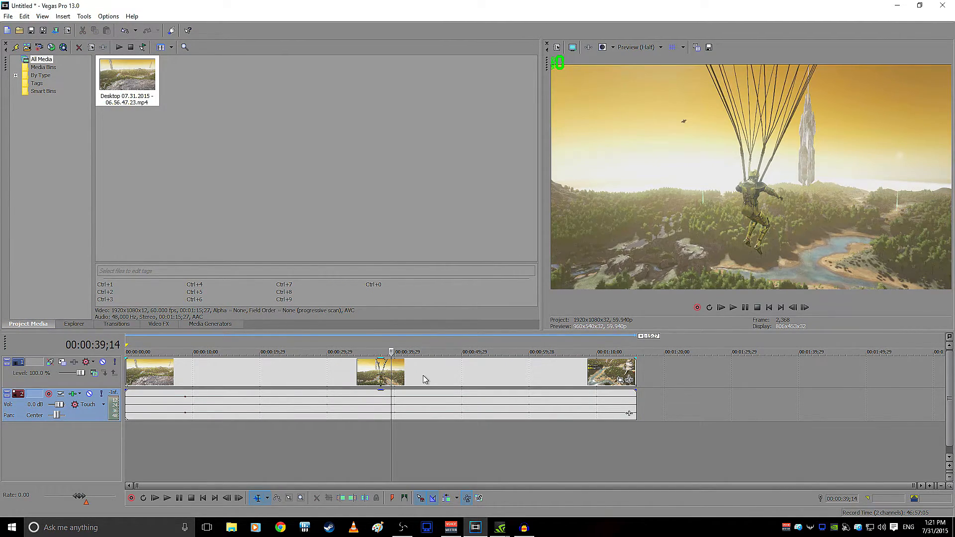
- Set the video event's resampling to Disable resample
{"action": "right_click", "coordinate": [424, 378]}
{"action": "left_click", "coordinate": [436, 369]}
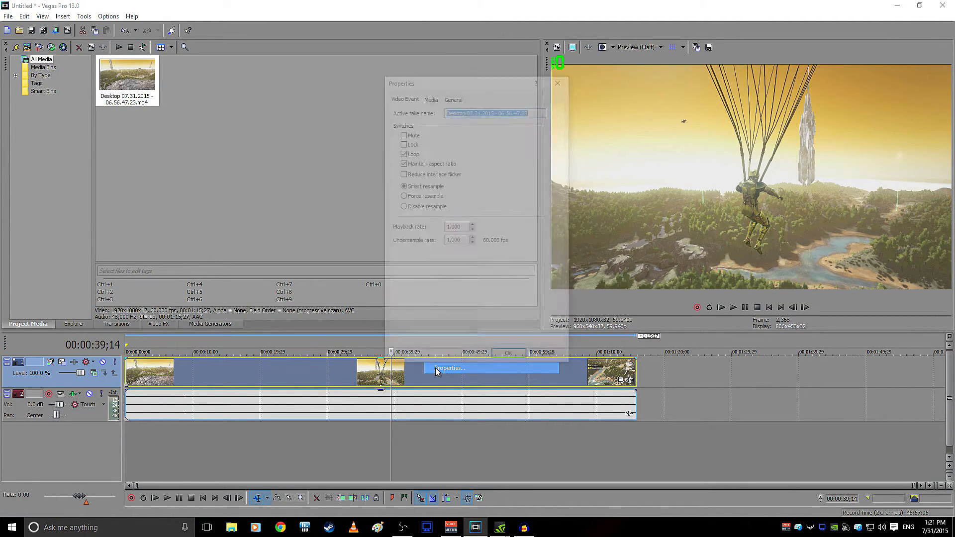
{"action": "left_click", "coordinate": [418, 206]}
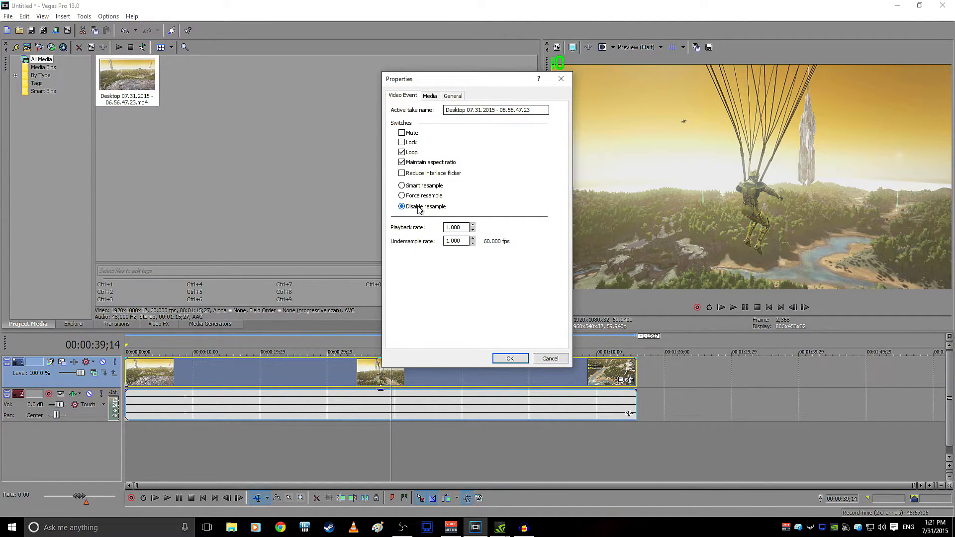
{"action": "left_click", "coordinate": [512, 359]}
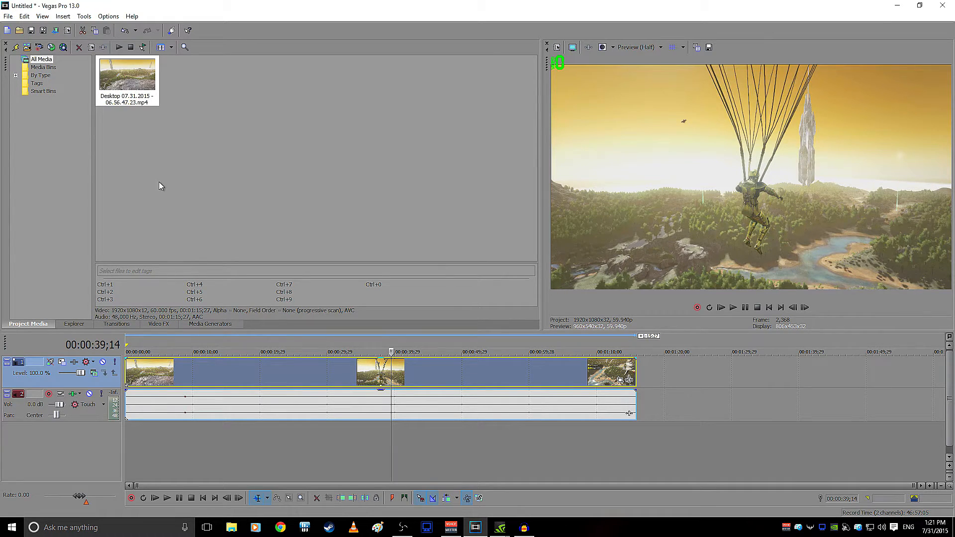
- Examine the project's video properties, including resolution, frame rate and rendering quality, and close them unchanged
{"action": "left_click", "coordinate": [9, 16]}
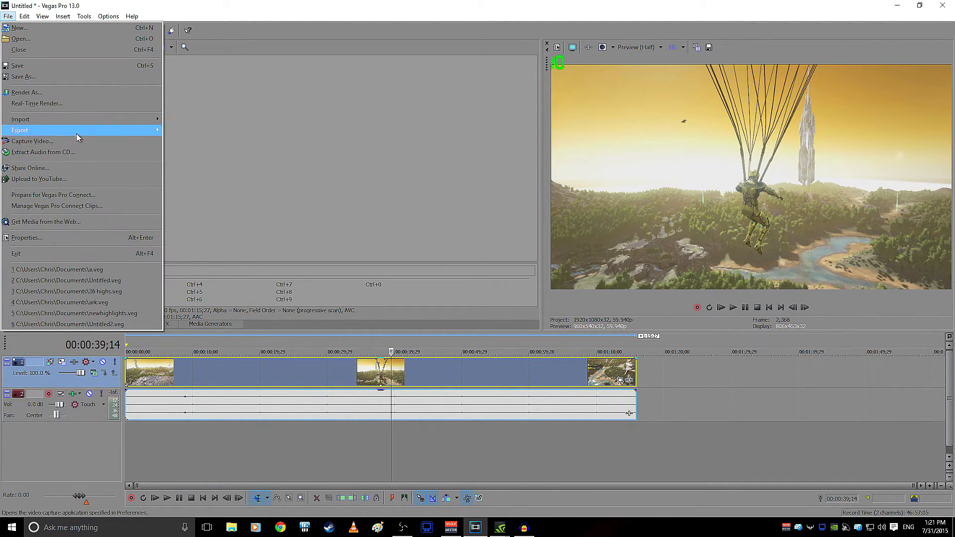
{"action": "left_click", "coordinate": [114, 238]}
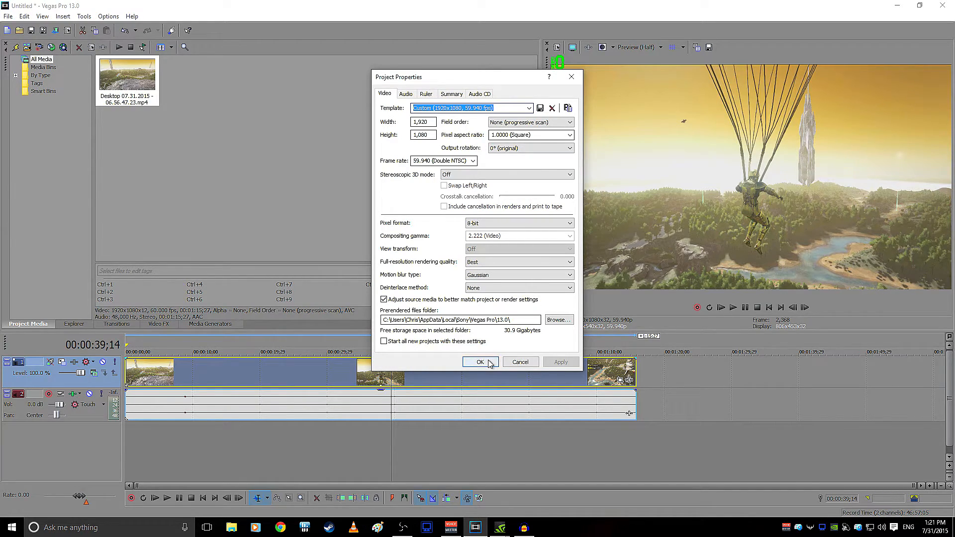
{"action": "left_click", "coordinate": [520, 362]}
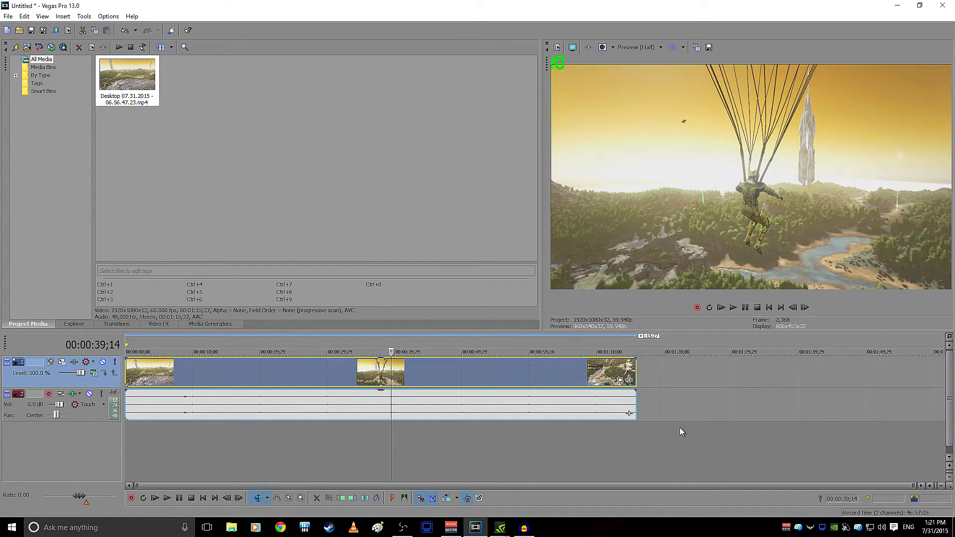
- Select the timeline region from 00:00:33;06 to 00:00:43;07 and open the Render to New Track options for it
{"action": "left_click", "coordinate": [679, 428]}
{"action": "left_click_drag", "start_coordinate": [417, 446], "coordinate": [349, 446]}
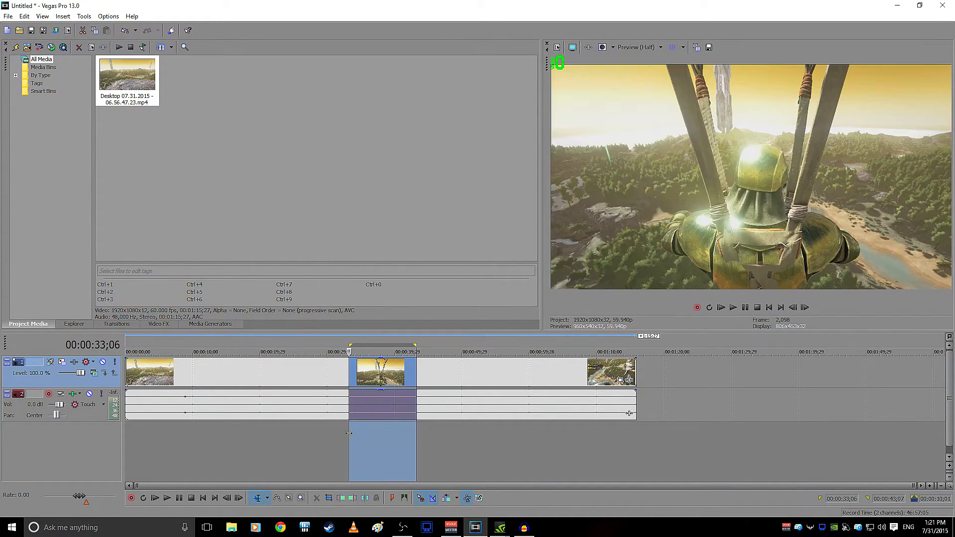
{"action": "left_click", "coordinate": [85, 17]}
{"action": "left_click", "coordinate": [143, 57]}
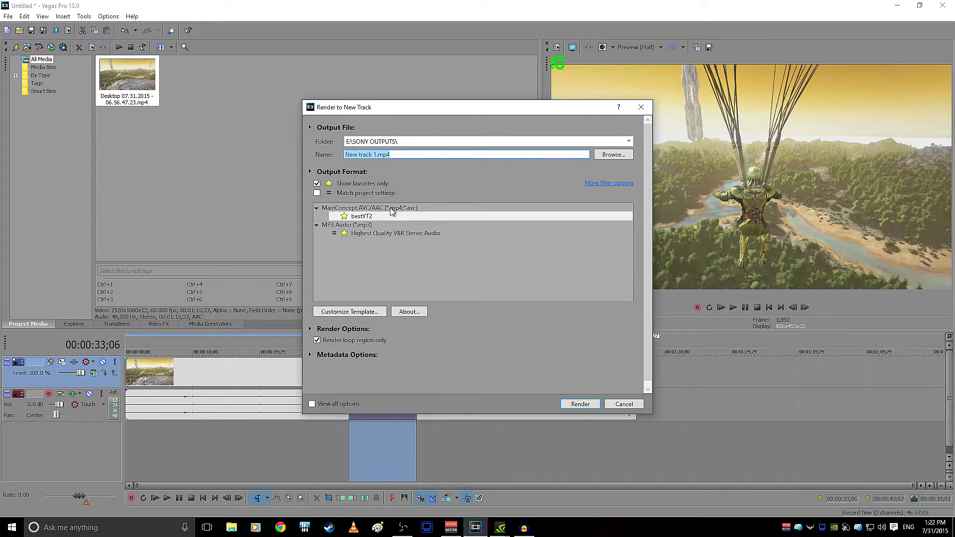
- Open the bestYT2 render template for customizing and examine its video settings and available constant bit rates
{"action": "right_click", "coordinate": [360, 219]}
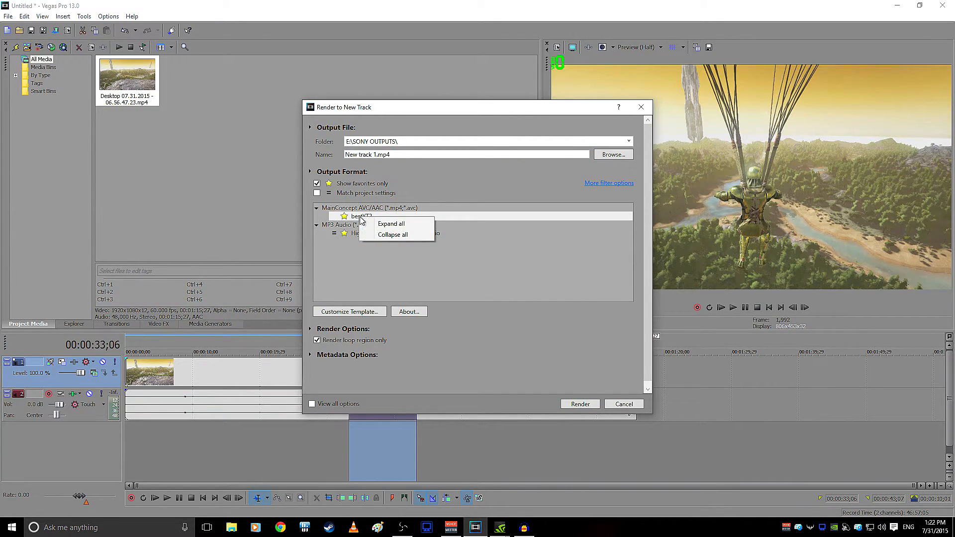
{"action": "left_click", "coordinate": [349, 247]}
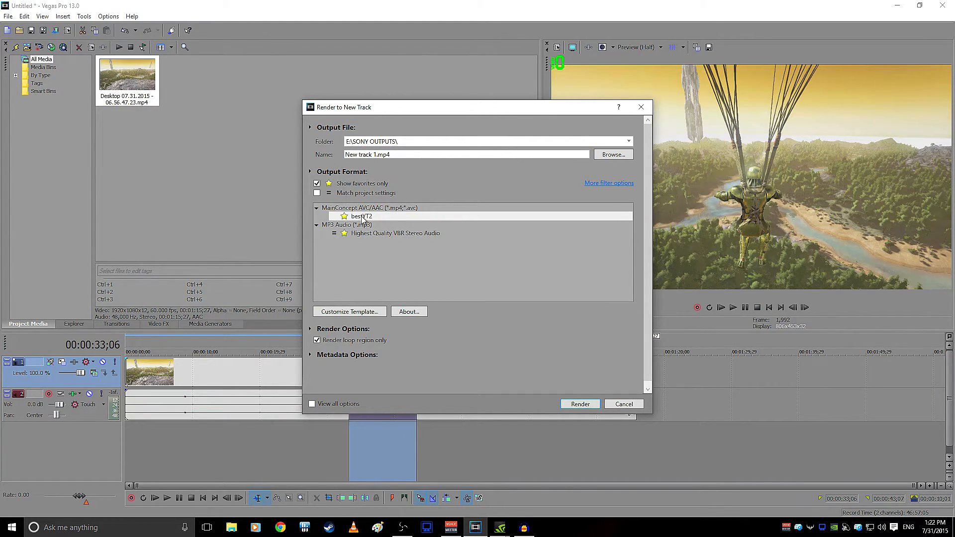
{"action": "left_click", "coordinate": [359, 311]}
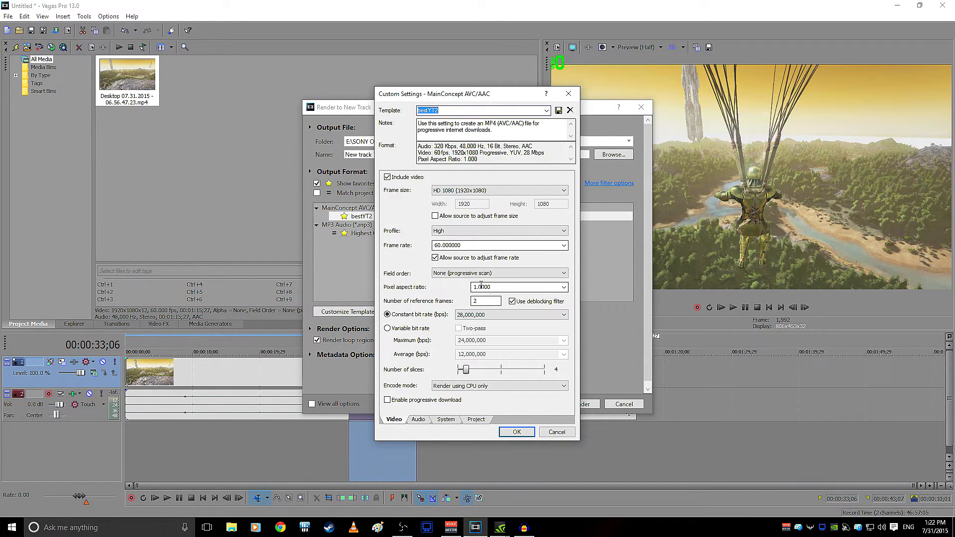
{"action": "left_click", "coordinate": [564, 314]}
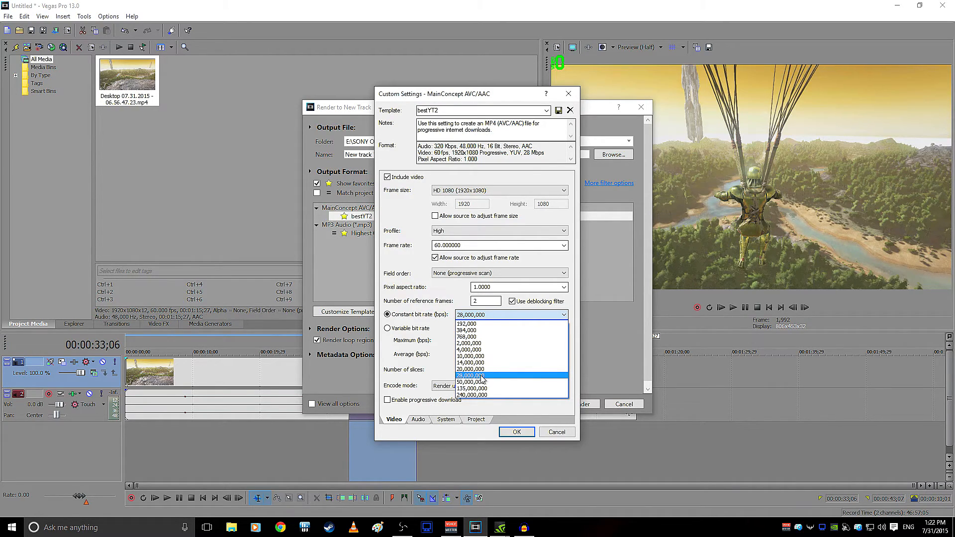
{"action": "left_click", "coordinate": [435, 304]}
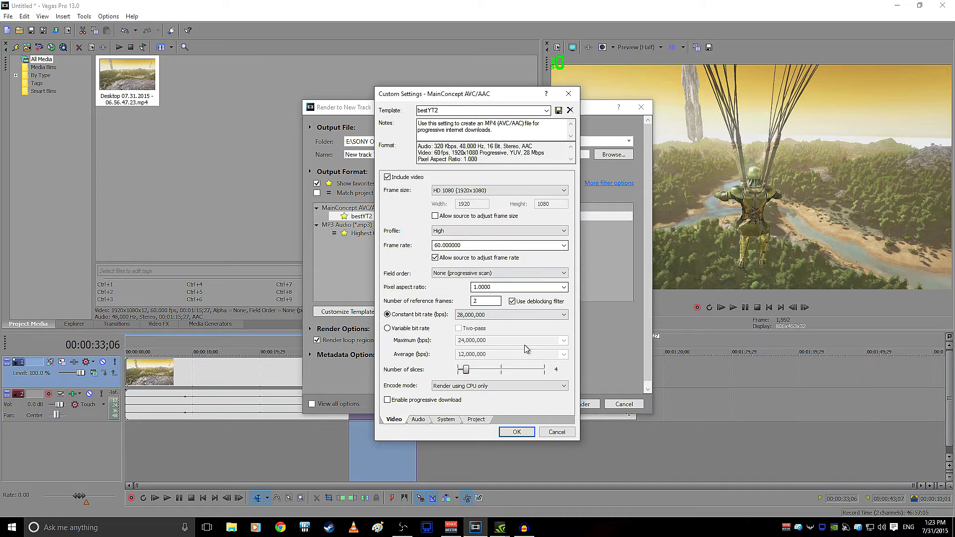
- Examine the bestYT2 template's audio sample rate and bit rate, and close its custom settings unchanged
{"action": "left_click", "coordinate": [424, 422]}
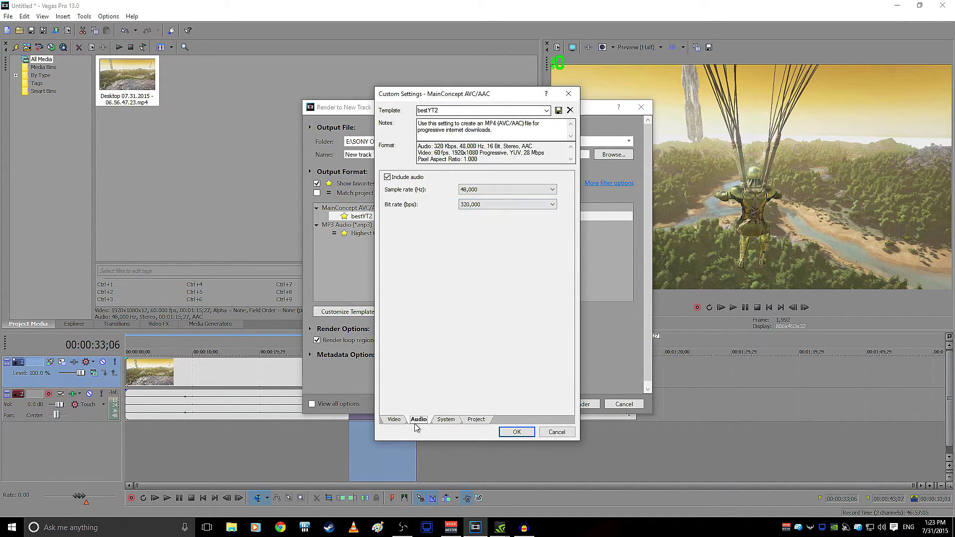
{"action": "left_click", "coordinate": [393, 420]}
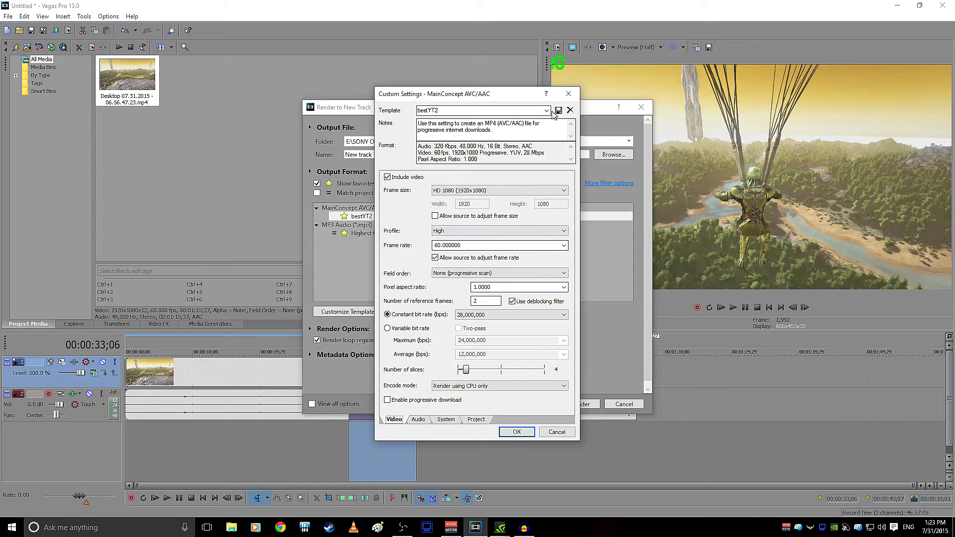
{"action": "left_click", "coordinate": [568, 93]}
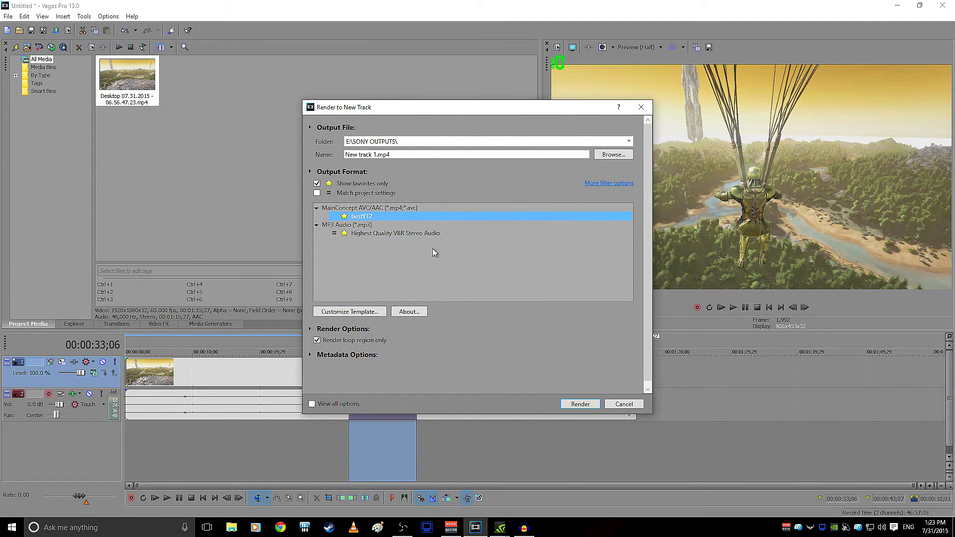
- Turn off the favorites-only filter and open the Sony AVC/MVC template Internet 1920x1080-30p for customizing
{"action": "left_click", "coordinate": [317, 183]}
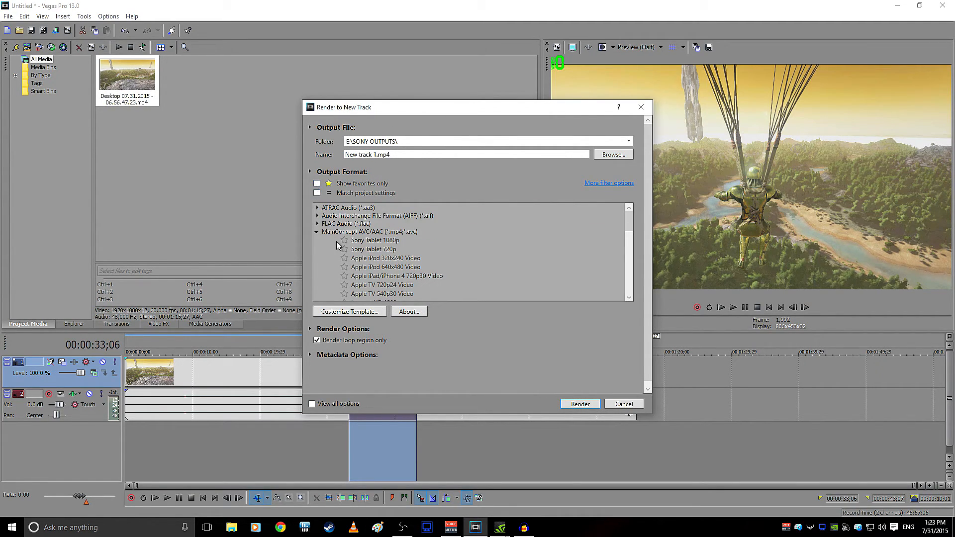
{"action": "left_click", "coordinate": [317, 232]}
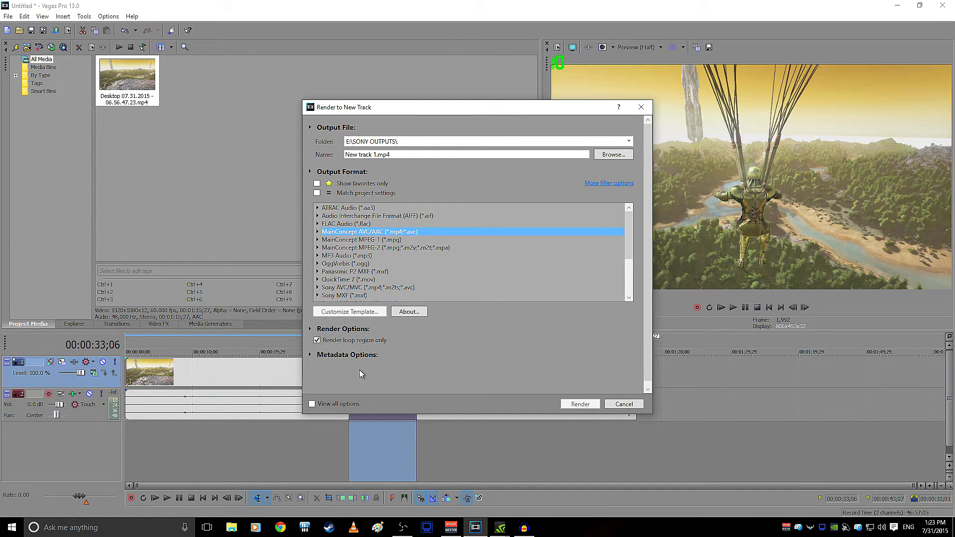
{"action": "left_click", "coordinate": [346, 288]}
{"action": "left_click", "coordinate": [318, 288]}
{"action": "scroll", "coordinate": [321, 278], "scroll_direction": "down", "scroll_amount": 2}
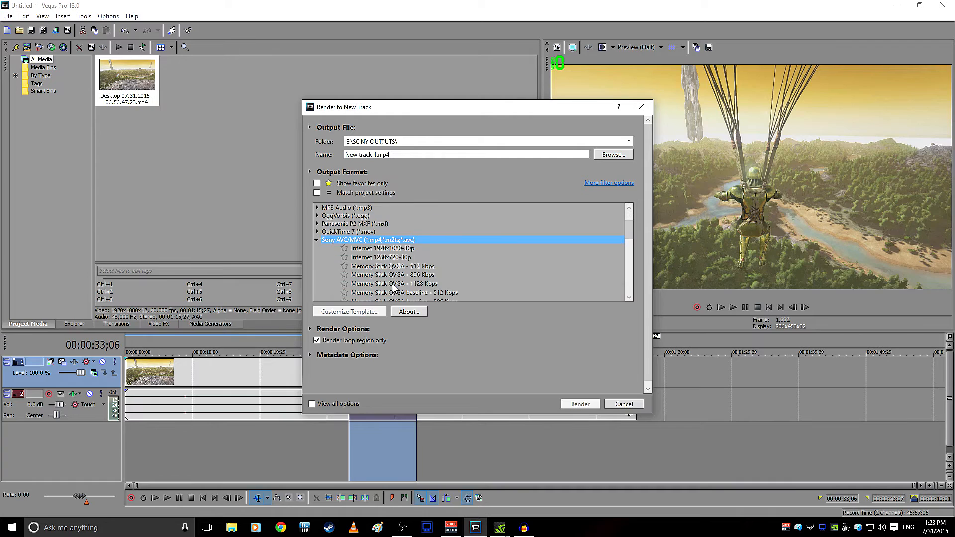
{"action": "left_click", "coordinate": [391, 248]}
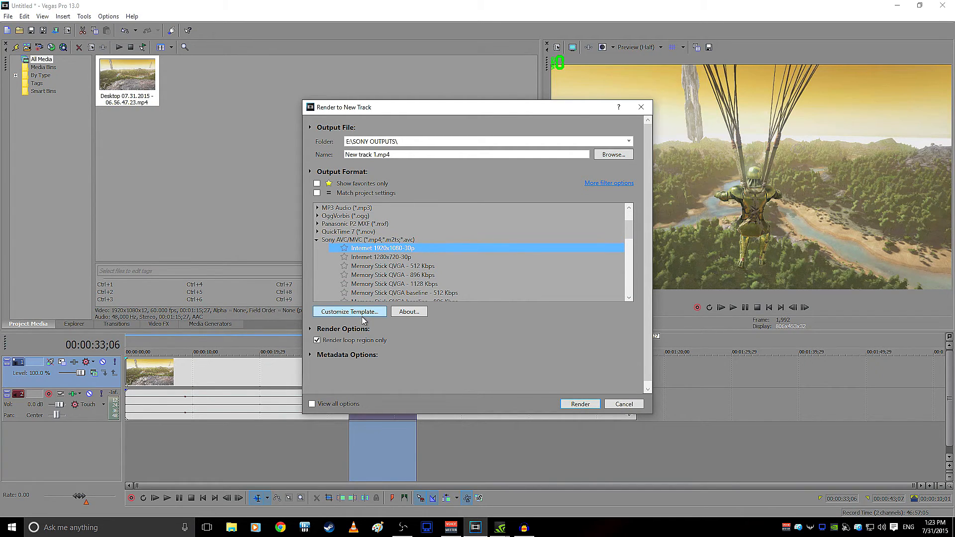
{"action": "left_click", "coordinate": [349, 312]}
- Try a frame rate of 59.940 (Double NTSC) and a bit rate of 25,999,360 bps, view the audio settings, and cancel the customization
{"action": "left_click", "coordinate": [526, 283]}
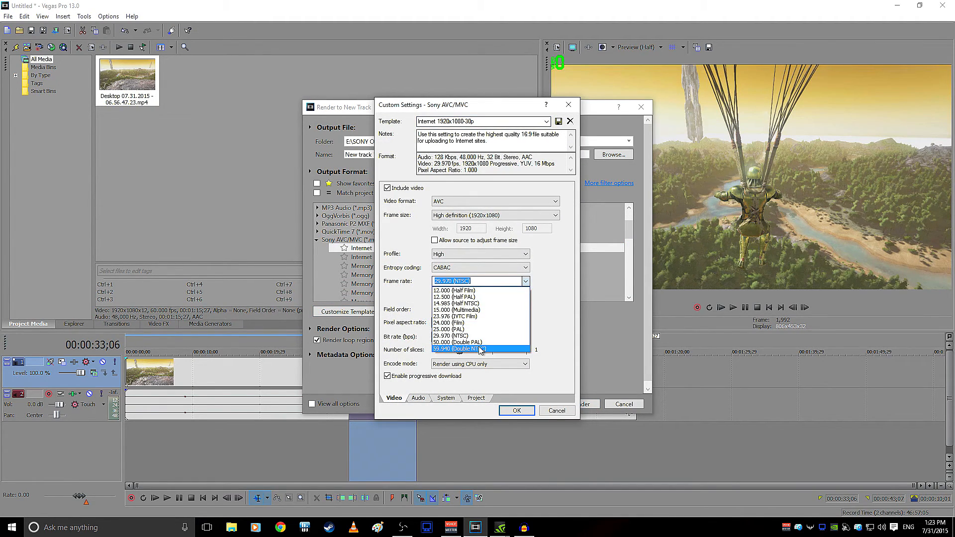
{"action": "left_click", "coordinate": [470, 346]}
{"action": "left_click", "coordinate": [525, 336]}
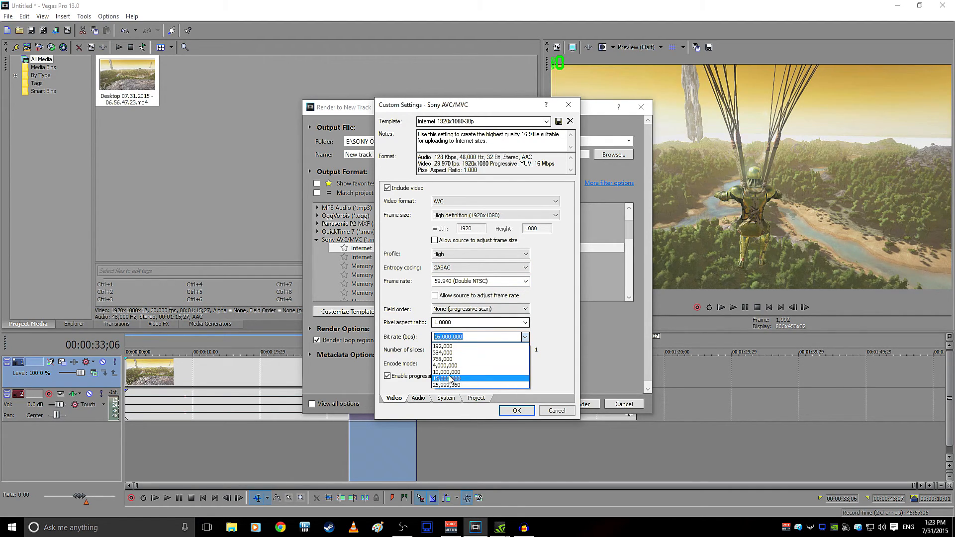
{"action": "left_click", "coordinate": [453, 385]}
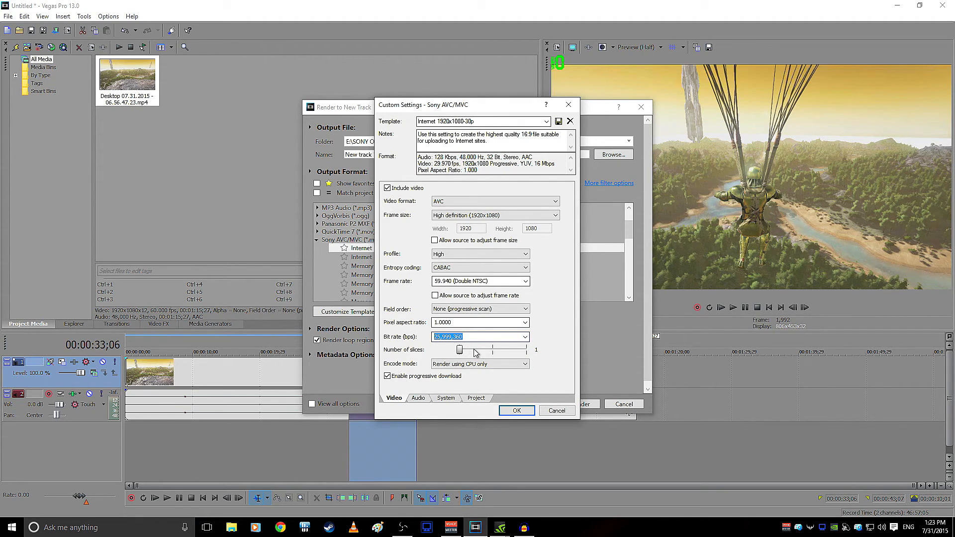
{"action": "left_click", "coordinate": [419, 399]}
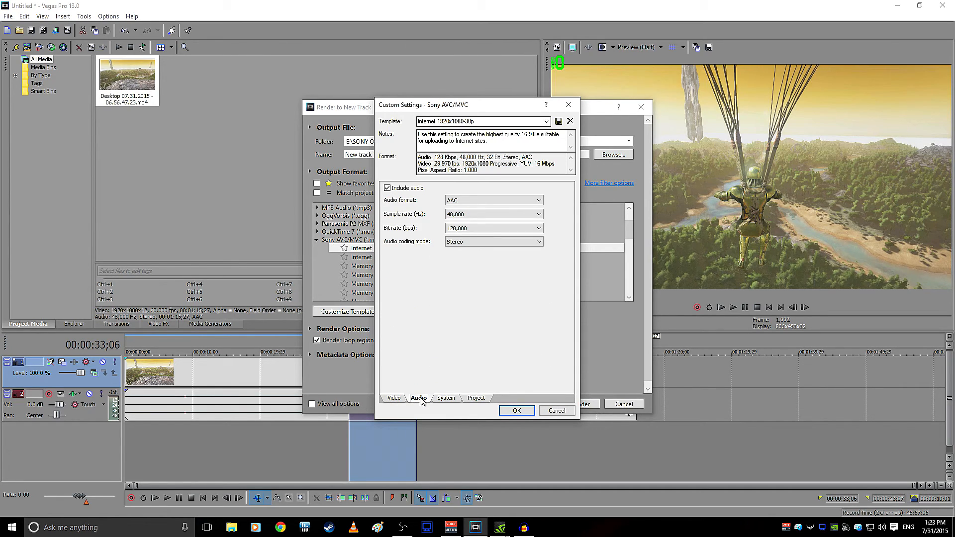
{"action": "left_click", "coordinate": [394, 398]}
{"action": "left_click", "coordinate": [555, 413]}
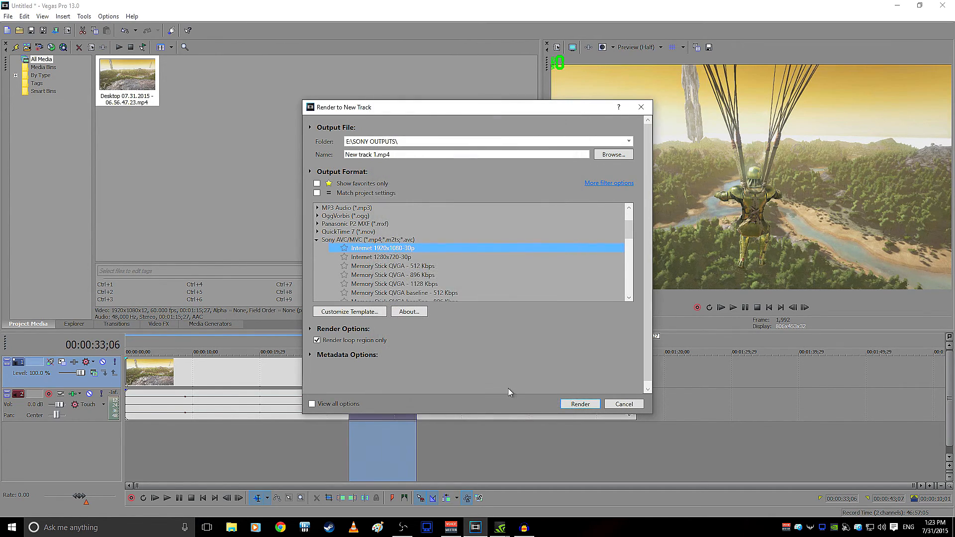
- Collapse the Sony AVC/MVC template group in the output format list
{"action": "left_click_drag", "start_coordinate": [632, 225], "coordinate": [632, 223]}
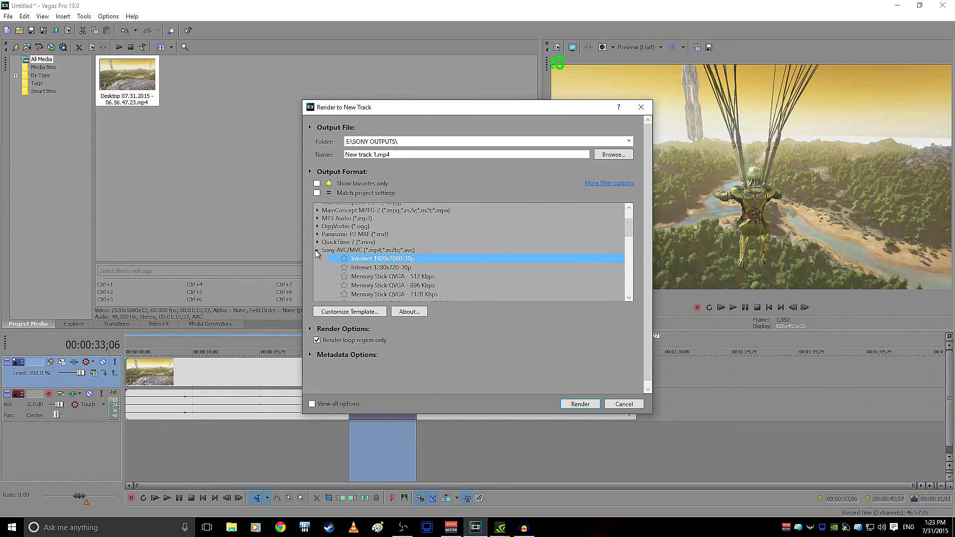
{"action": "left_click", "coordinate": [317, 250]}
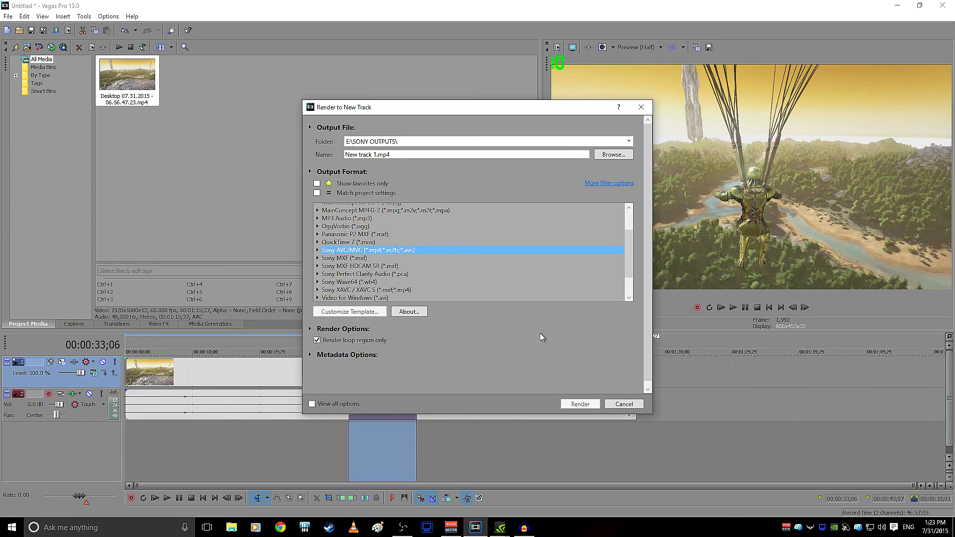